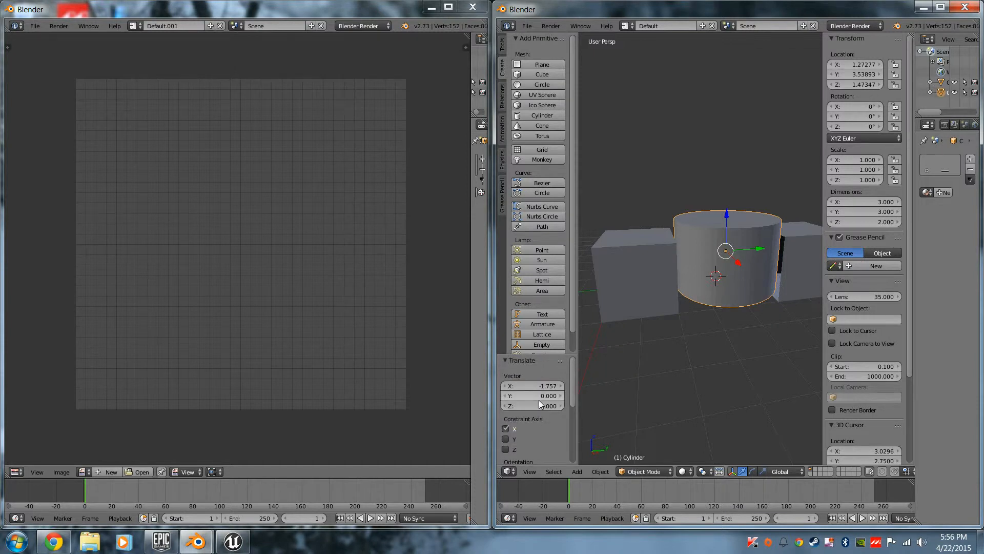
Step: Put the cylinder in Edit Mode and inspect its mesh together with its UV layout
middle_drag(787, 364, 717, 363)
key(Tab)
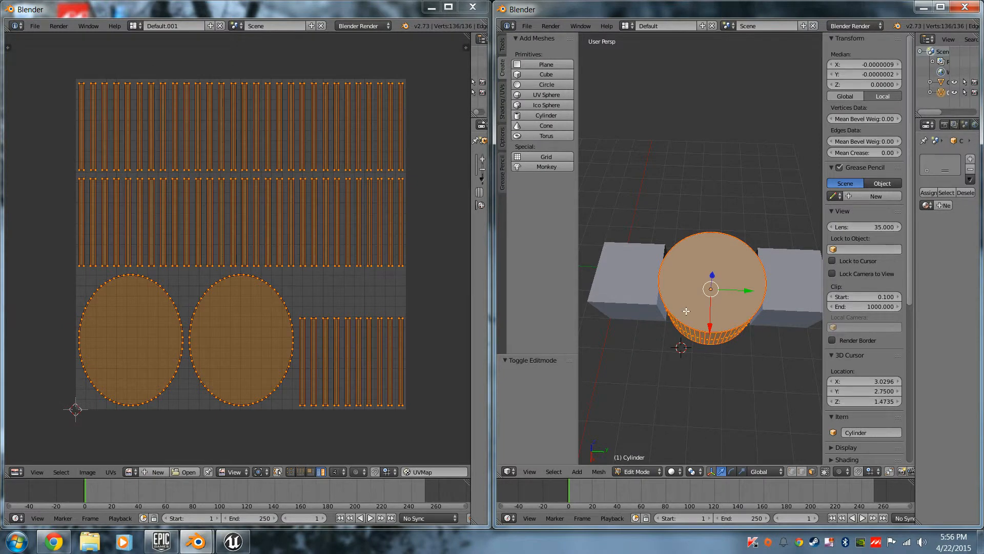
middle_drag(717, 362, 718, 308)
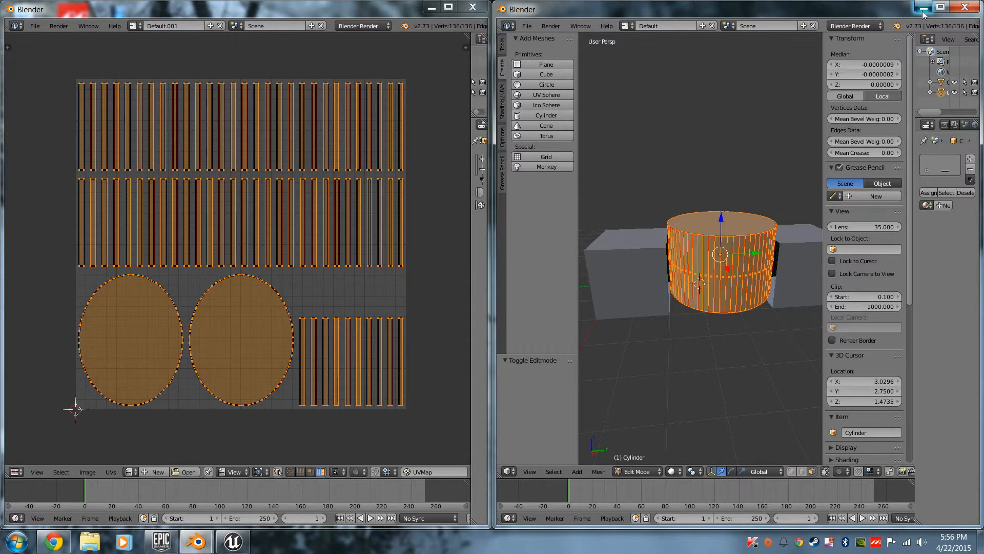
Step: Switch to the Unreal Editor and import UVTutorialb.fbx into the Test_Mesh folder with the existing FBX import options
click(923, 7)
click(431, 7)
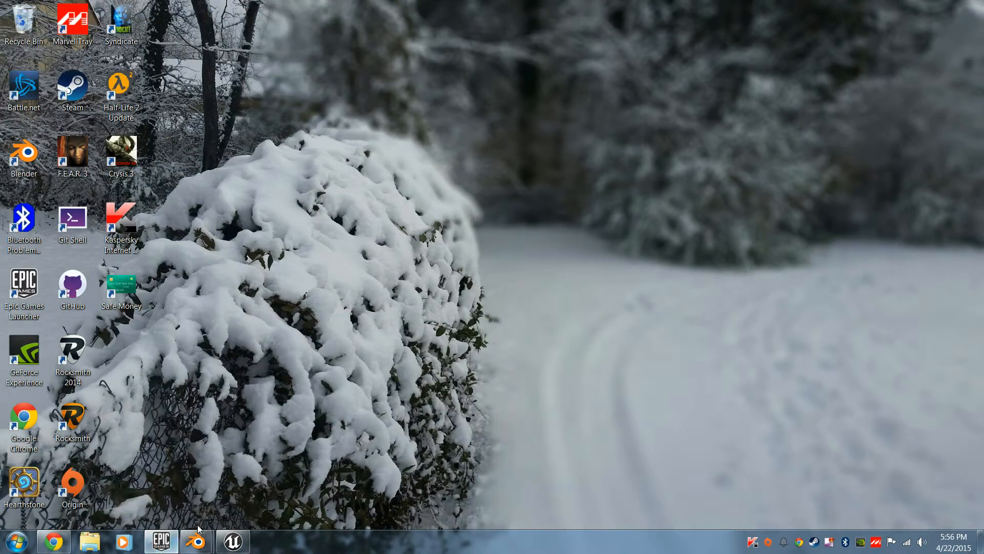
click(232, 541)
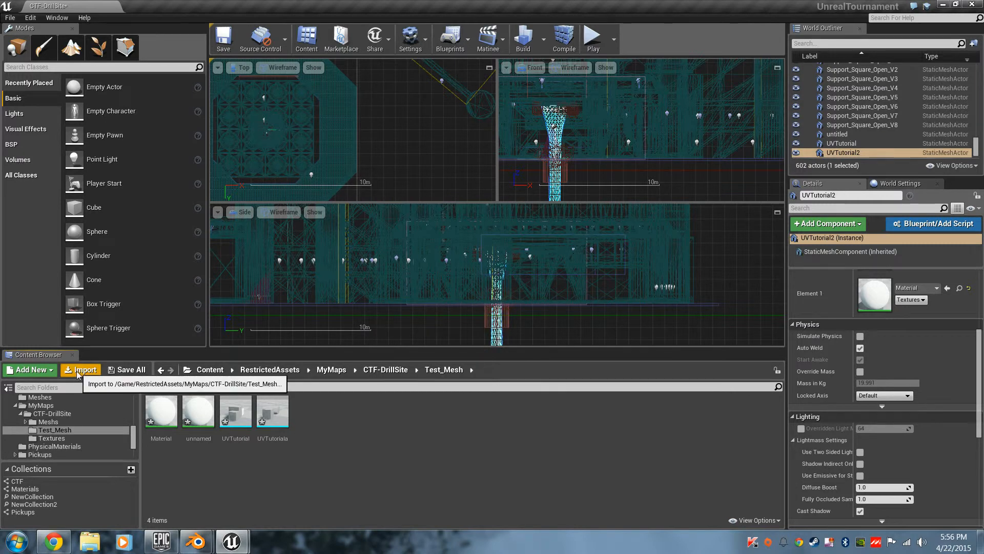
click(272, 413)
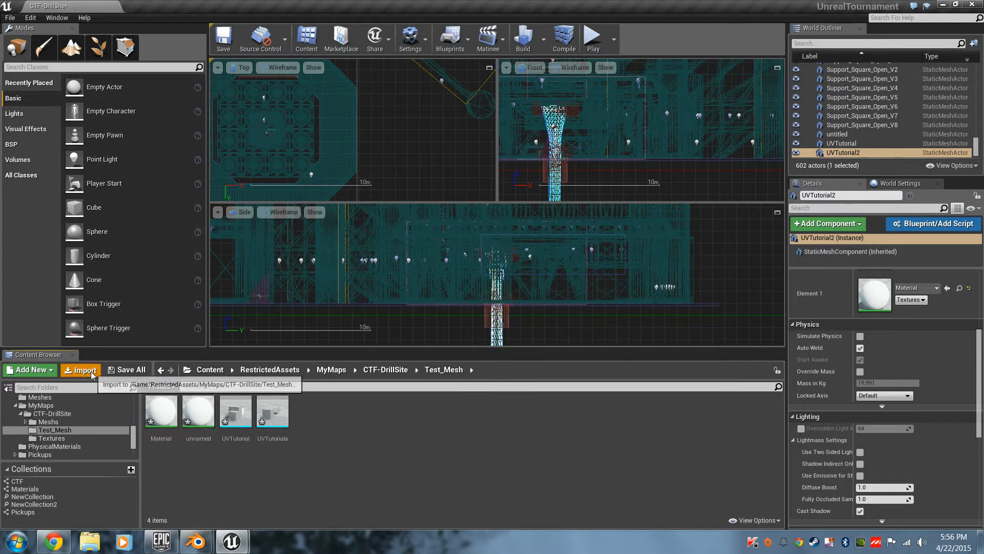
click(91, 370)
double_click(850, 331)
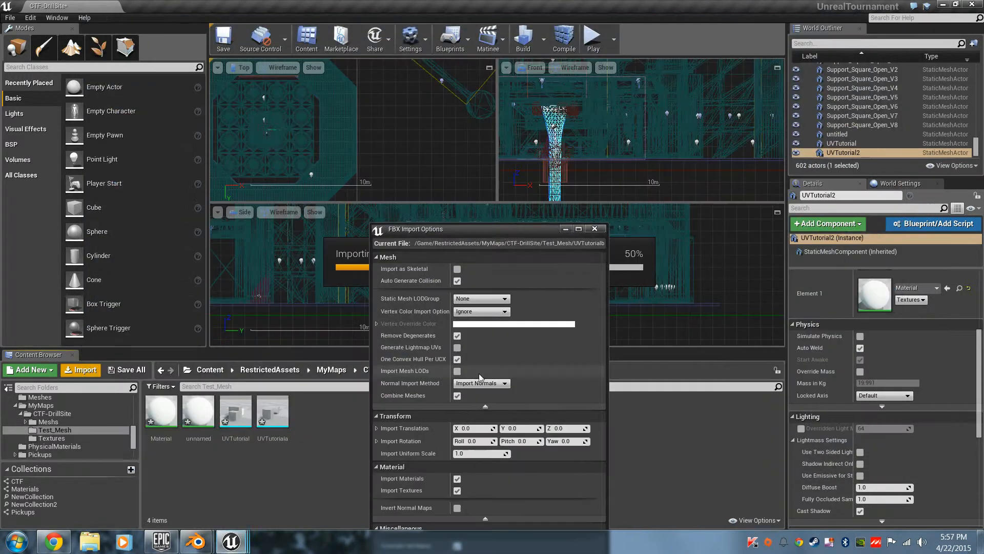
click(515, 484)
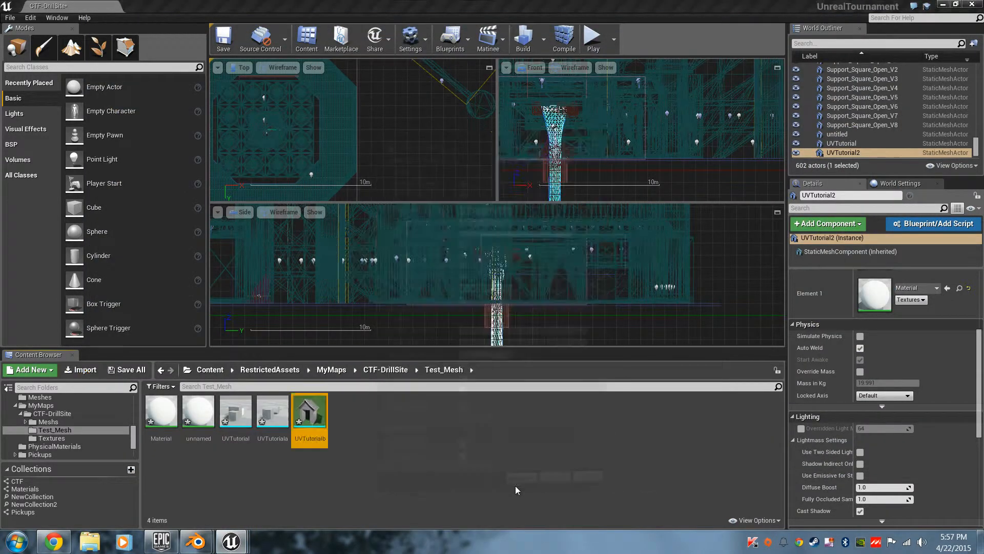
Step: Delete the imported UVTutorialb asset from the Test_Mesh folder and return to both Blender windows
click(978, 5)
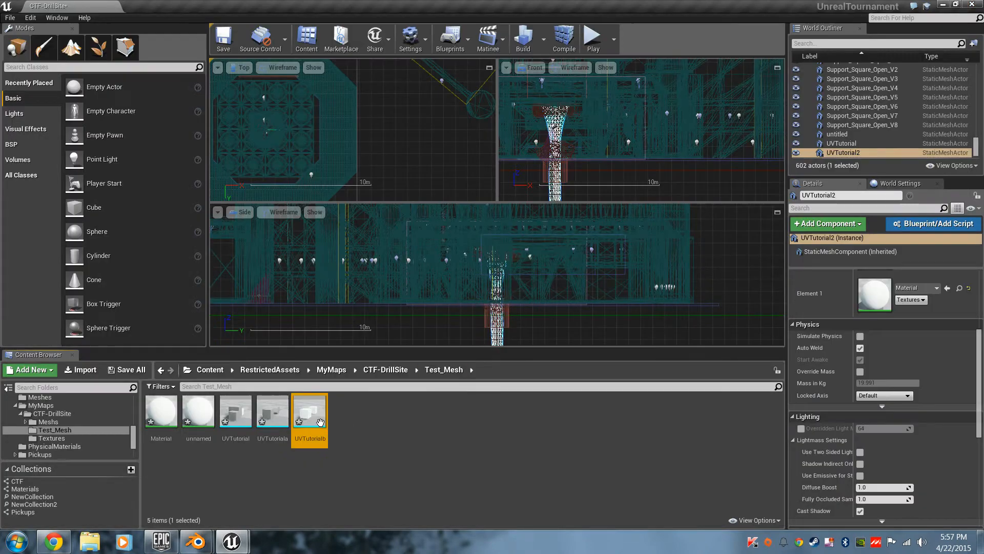
key(Delete)
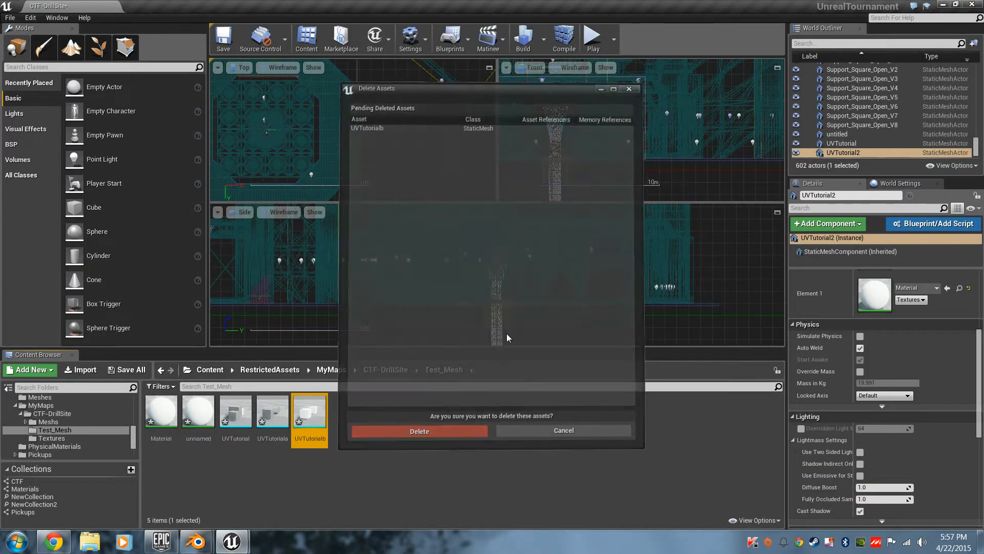
click(418, 433)
click(943, 4)
mouse_move(195, 542)
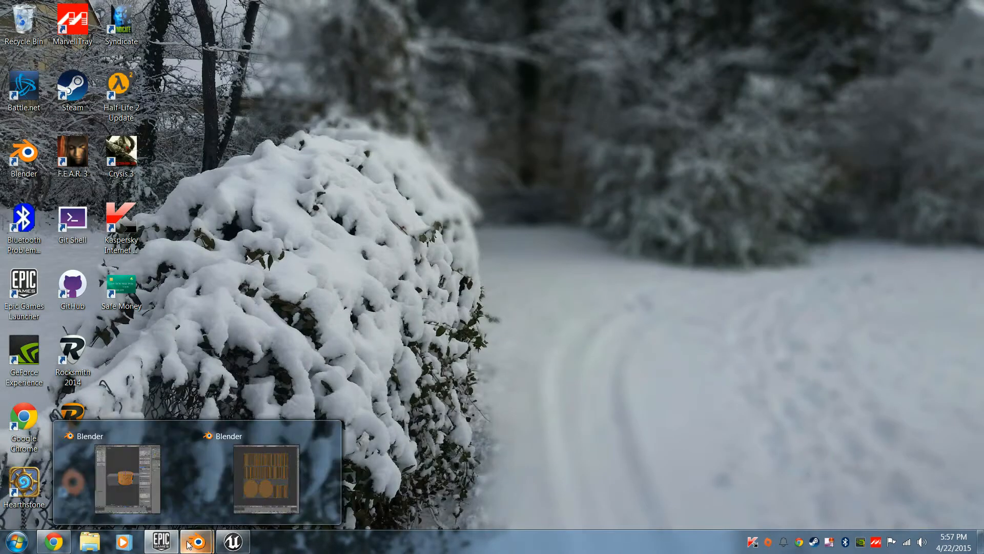
click(271, 472)
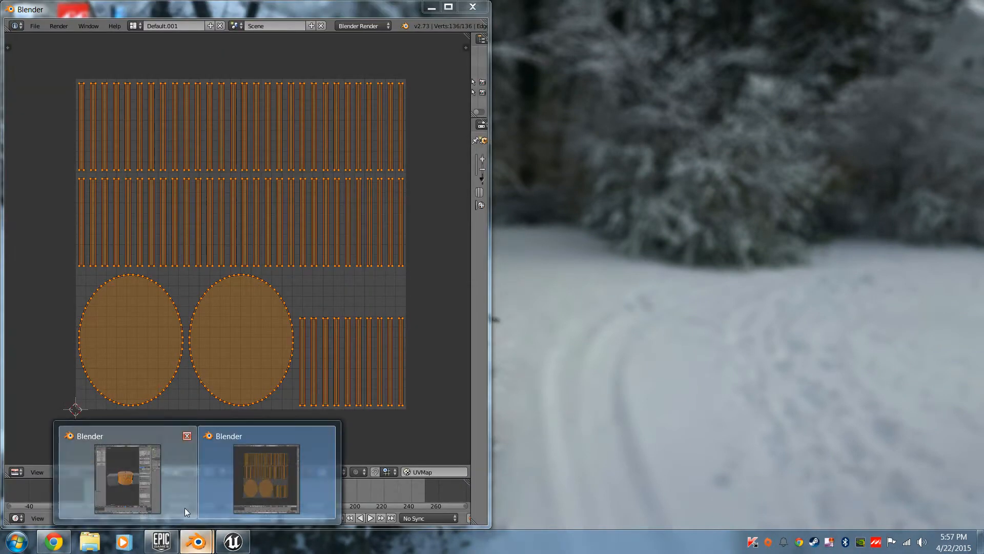
click(230, 487)
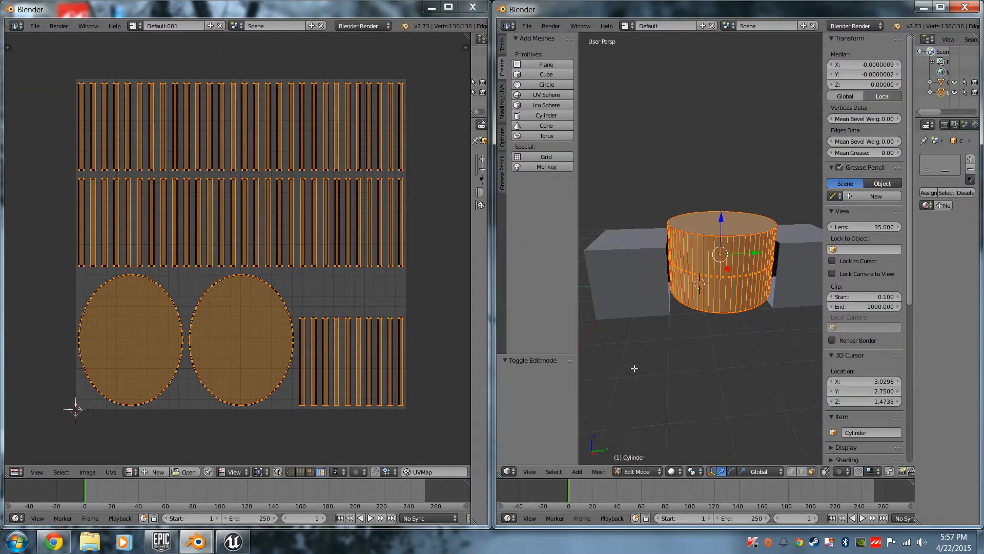
click(527, 25)
mouse_move(554, 209)
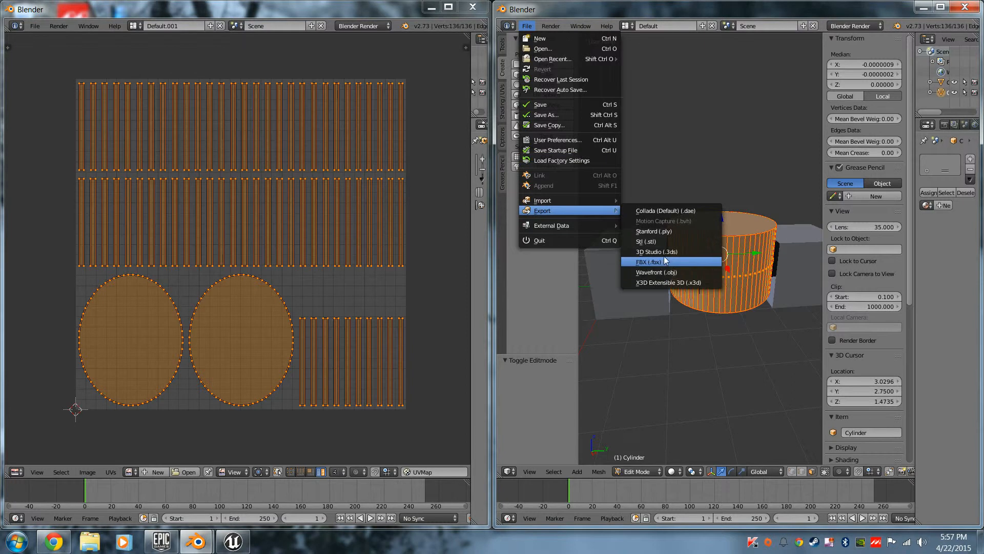
click(657, 262)
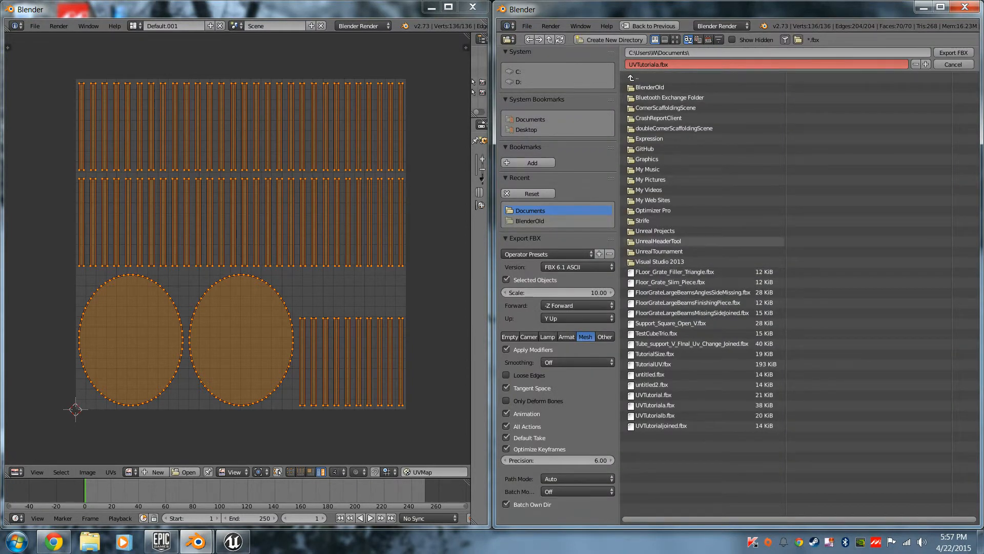
click(955, 65)
Step: Return the cylinder to Object Mode and export it as FBX, overwriting UVTutorialb.fbx in the Documents folder
key(Tab)
click(718, 259)
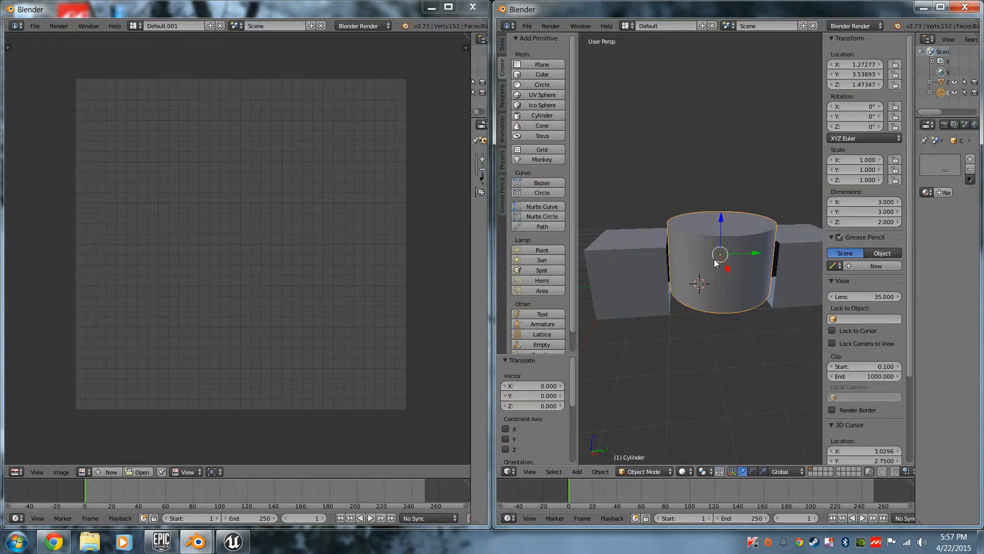
click(527, 26)
mouse_move(569, 211)
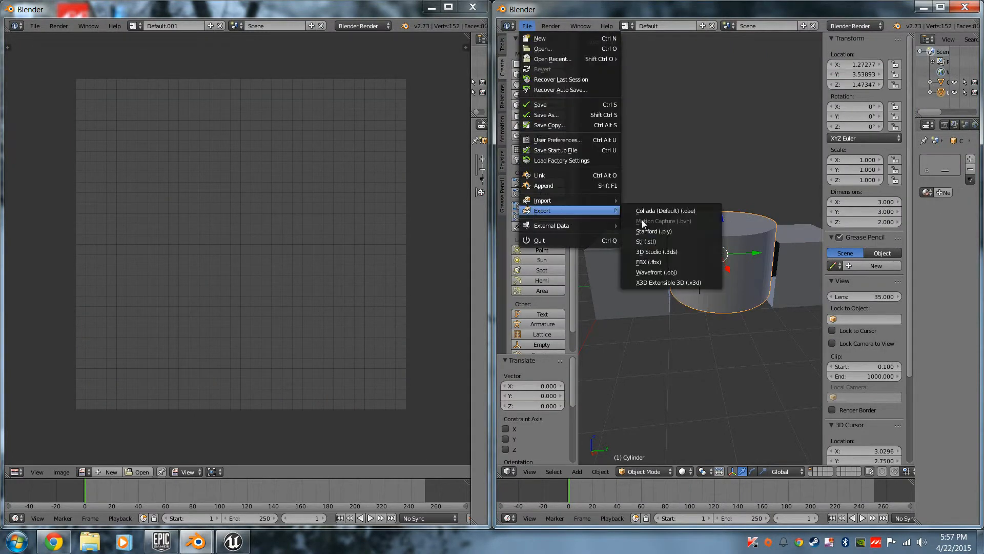
click(657, 260)
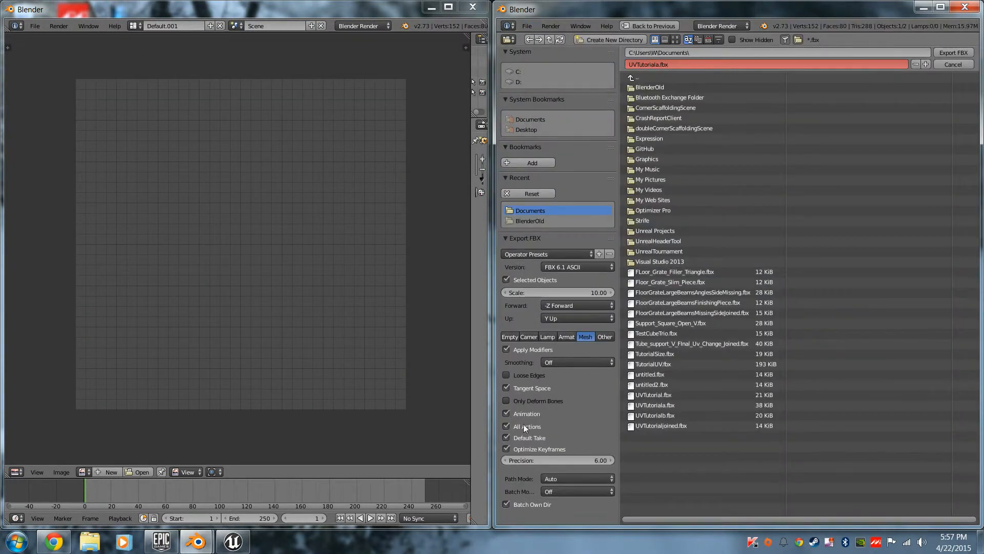
click(655, 415)
click(952, 52)
Step: Switch to the Unreal Editor and import the re-exported UVTutorialb.fbx into the Test_Mesh folder
click(923, 8)
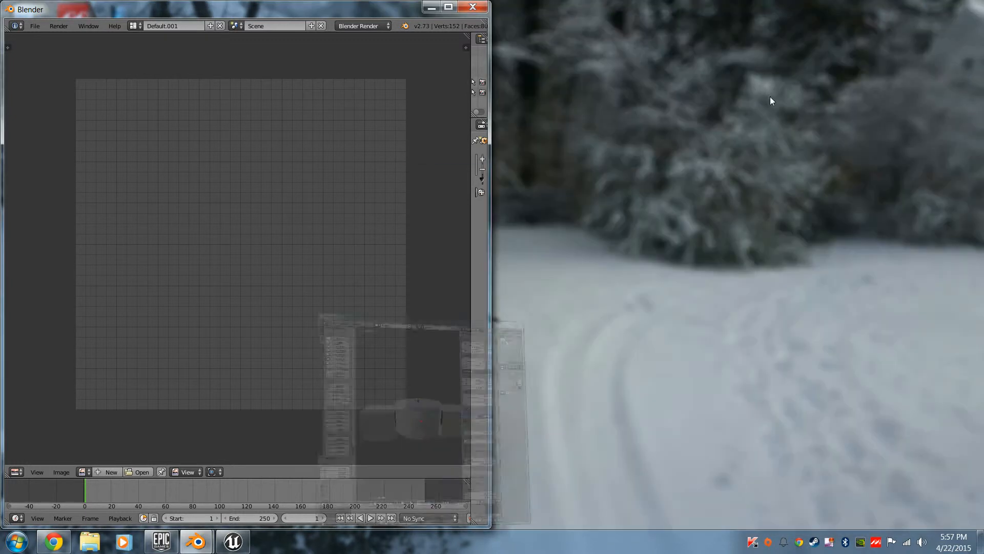
click(233, 542)
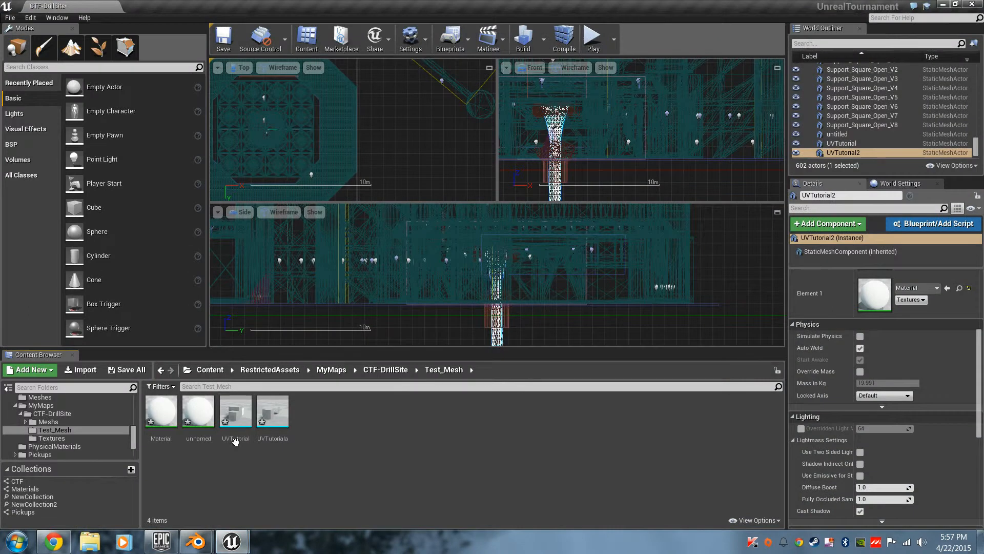
right_click(282, 424)
click(287, 470)
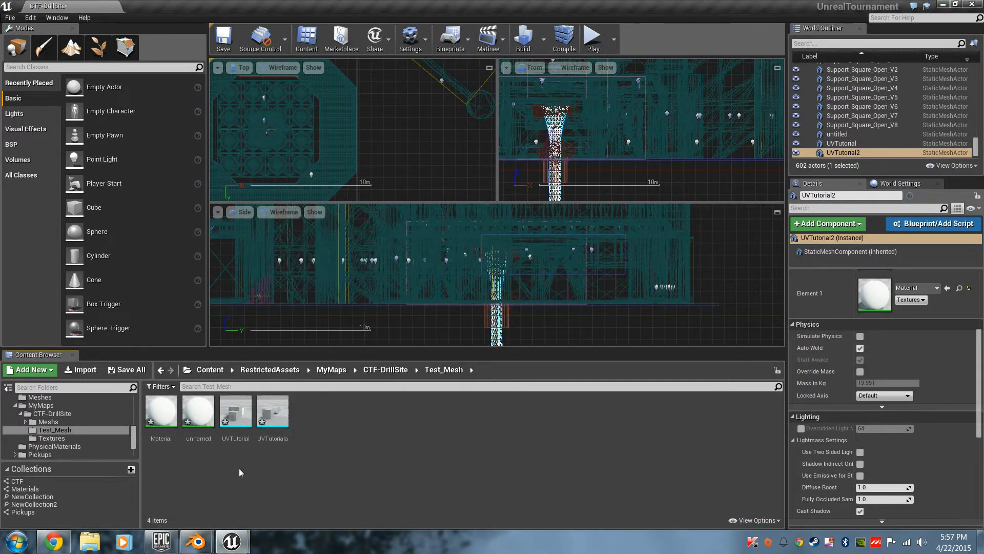
click(86, 371)
click(845, 338)
click(803, 452)
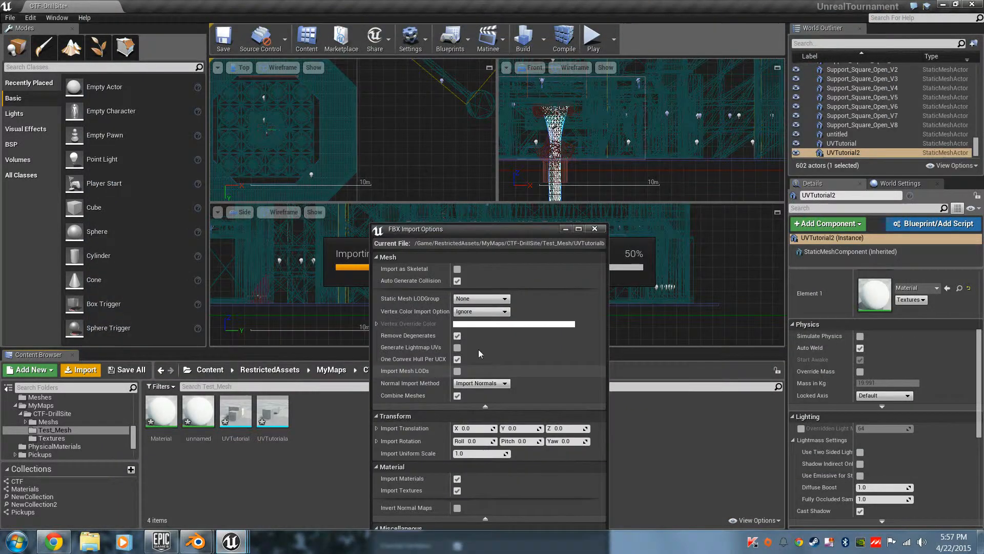
click(549, 519)
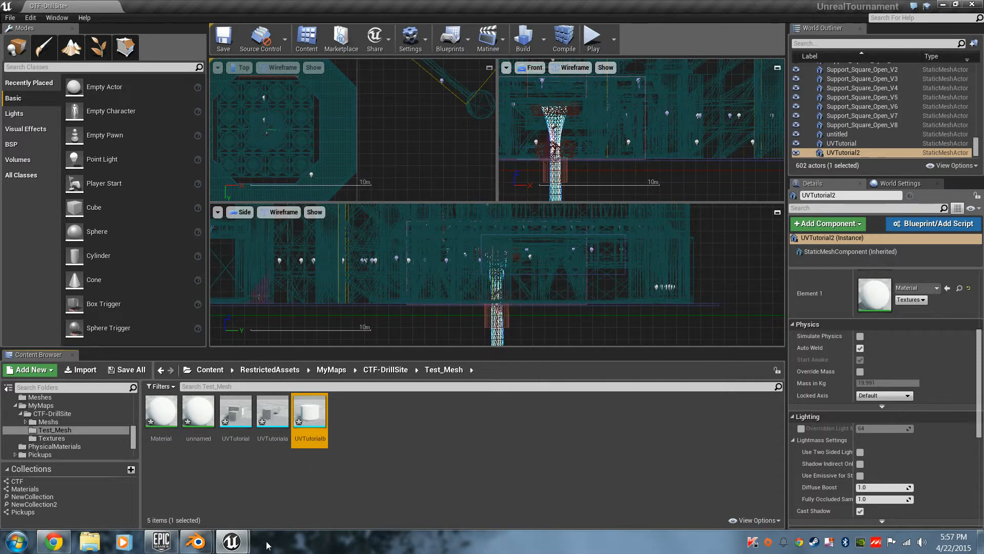
Step: Delete the selected UVTutorial2 mesh from the level in the perspective viewport and place the UVTutorialb cylinder there instead
mouse_move(232, 541)
click(307, 489)
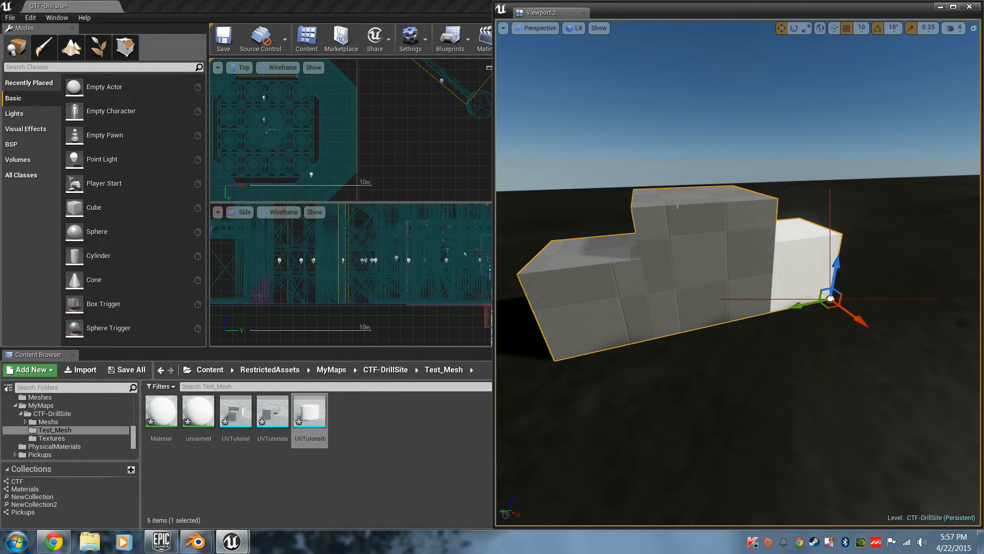
key(Delete)
drag(310, 410, 696, 328)
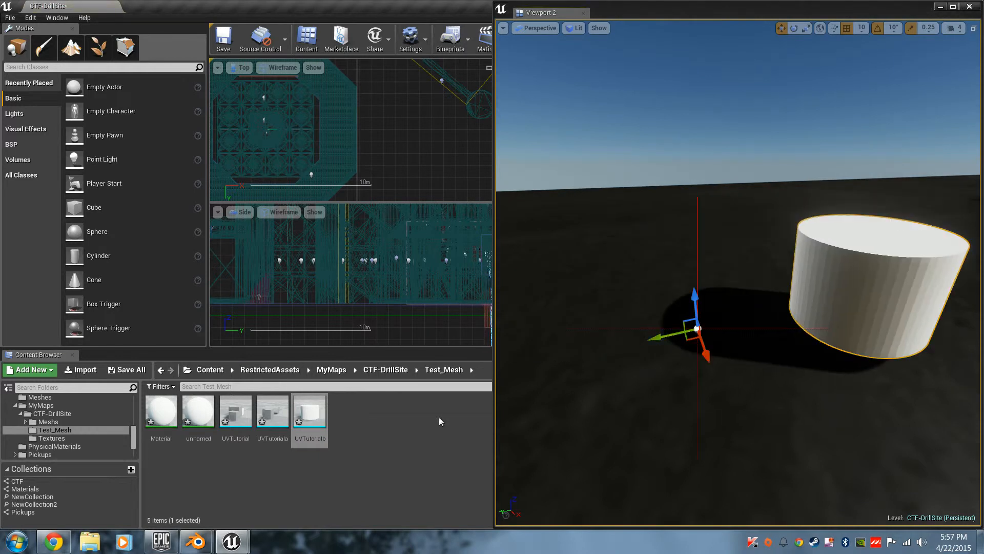
Step: Place the UVTutoriala cube mesh beside the cylinder and snap the viewport window to the other half of the screen
drag(273, 410, 979, 333)
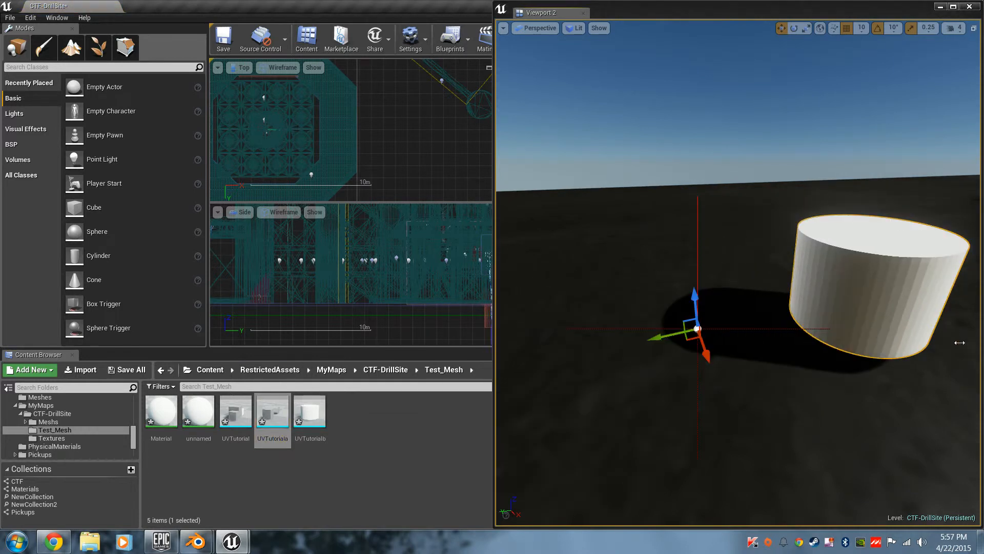
drag(262, 421, 832, 363)
right_drag(832, 362, 810, 402)
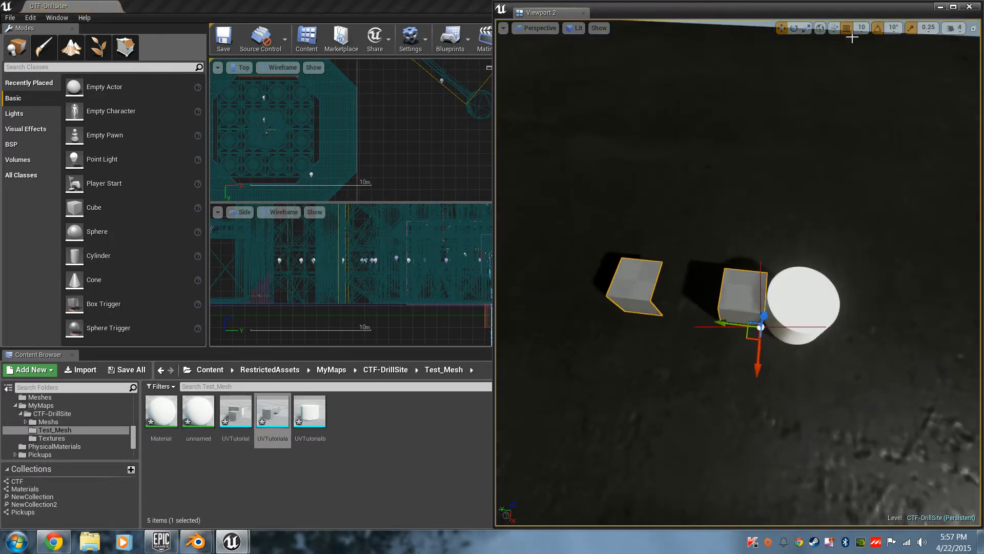
key(super+Left)
key(super+Left)
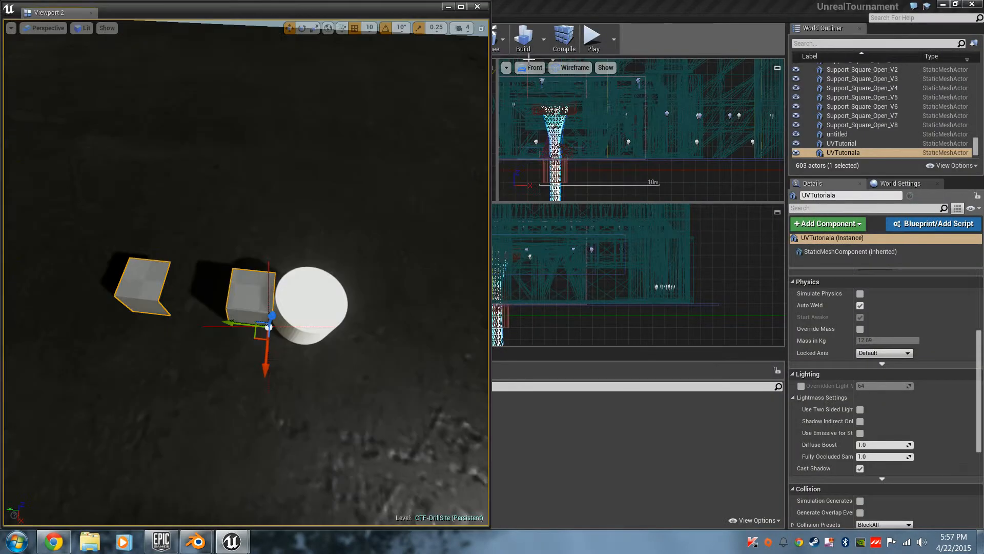
click(257, 512)
mouse_move(211, 538)
click(146, 490)
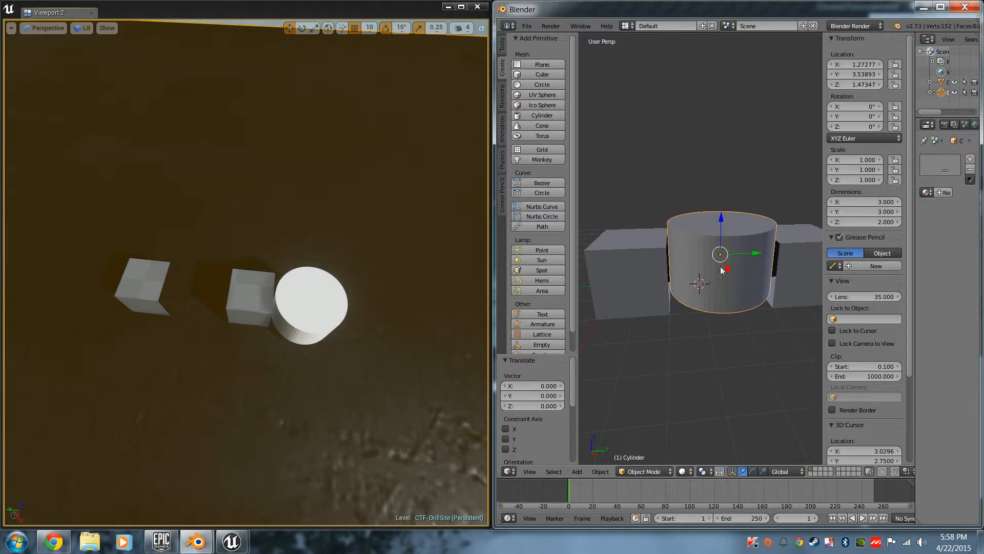
click(923, 7)
Step: Move the UVTutorialb cylinder along the green axis into the gap between the two cubes and check its fit
right_drag(323, 297, 446, 215)
click(439, 249)
right_drag(439, 249, 318, 267)
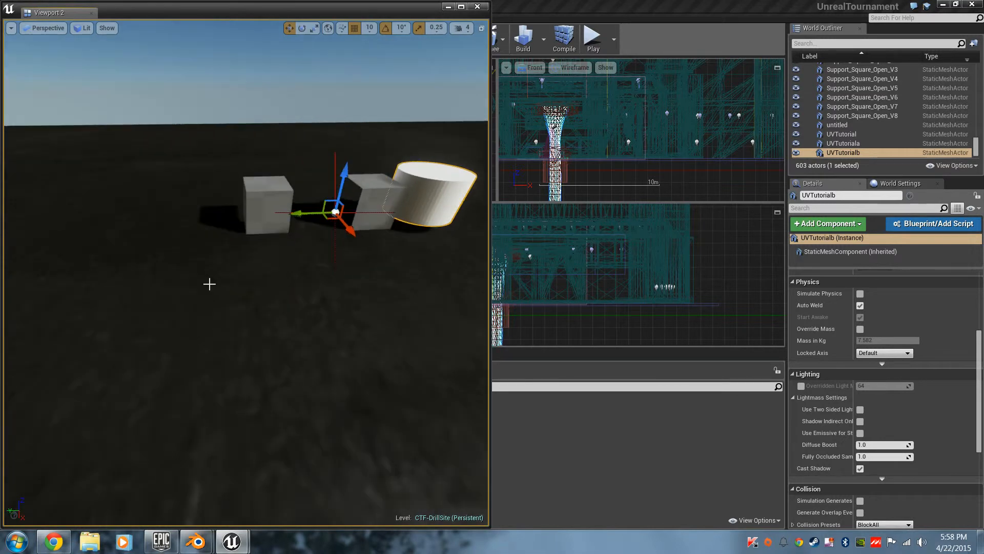
drag(304, 210, 217, 226)
right_drag(211, 227, 226, 285)
click(371, 324)
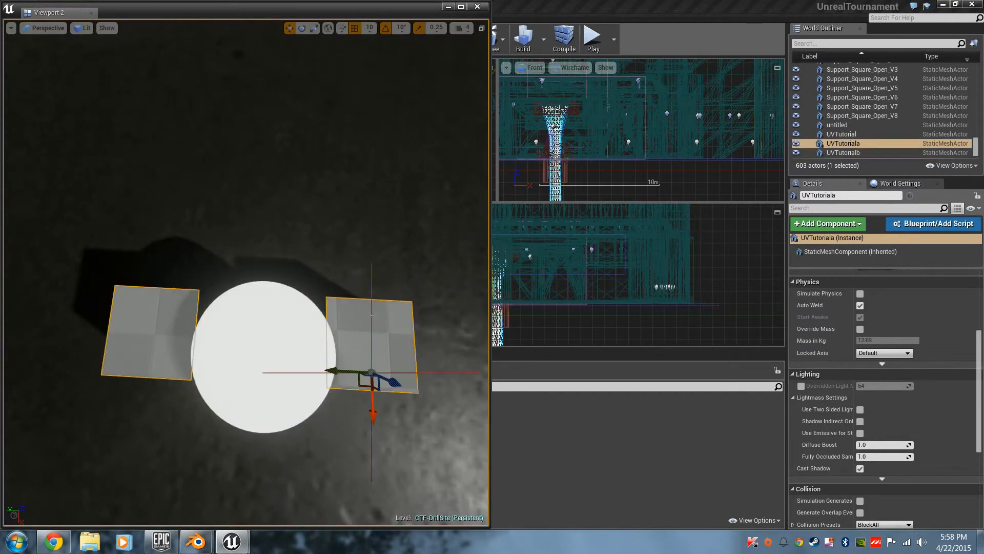
mouse_move(325, 241)
right_down()
mouse_move(325, 210)
mouse_move(325, 242)
right_up()
click(295, 181)
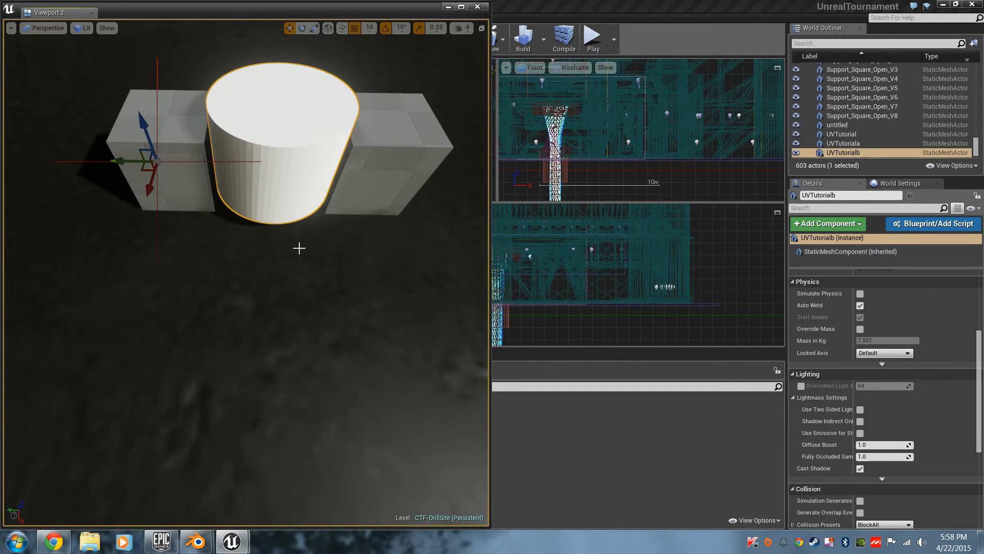
Step: Switch to Blender, select the cube mesh and re-export it as FBX over the existing UVTutoriala.fbx
click(199, 537)
click(270, 484)
click(193, 532)
click(114, 511)
right_click(628, 264)
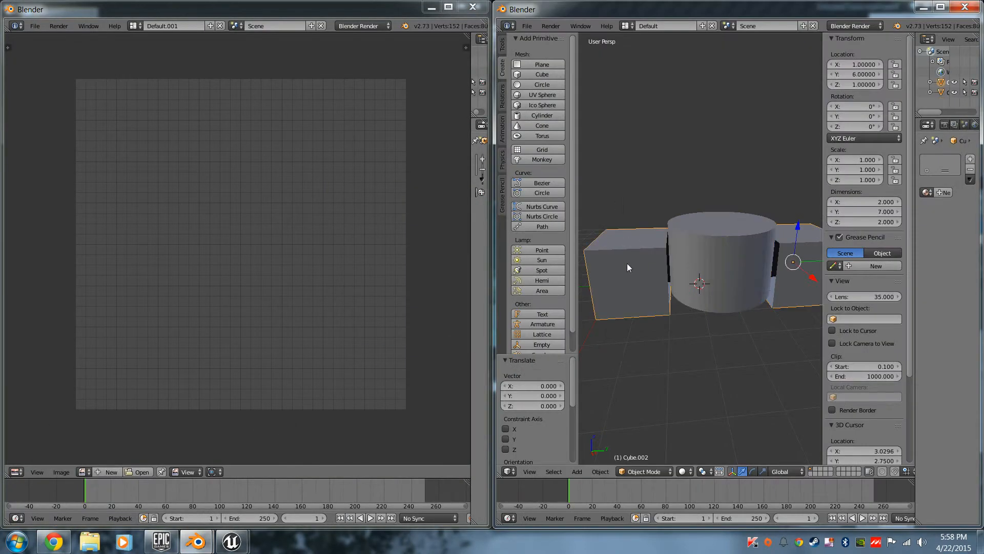
click(531, 24)
mouse_move(557, 210)
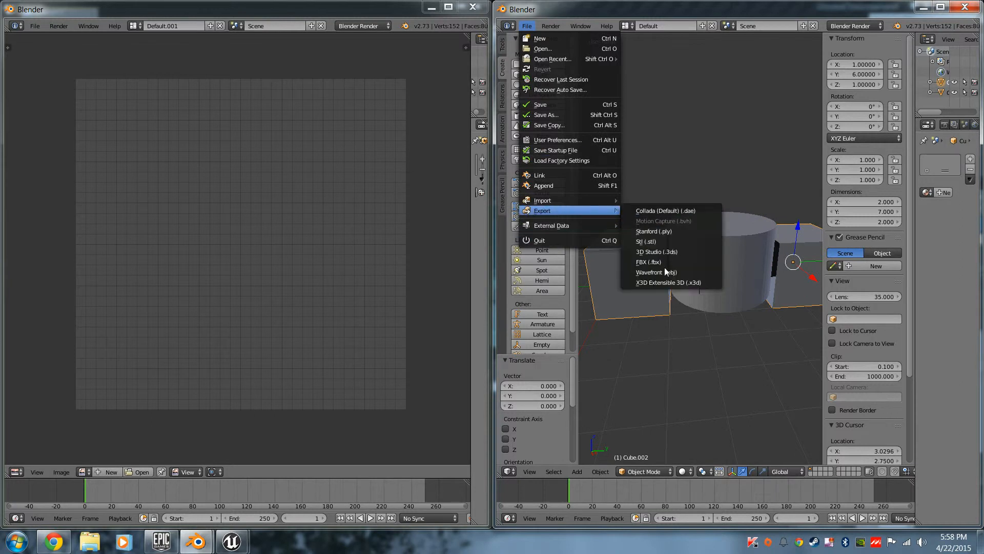
click(660, 262)
click(580, 267)
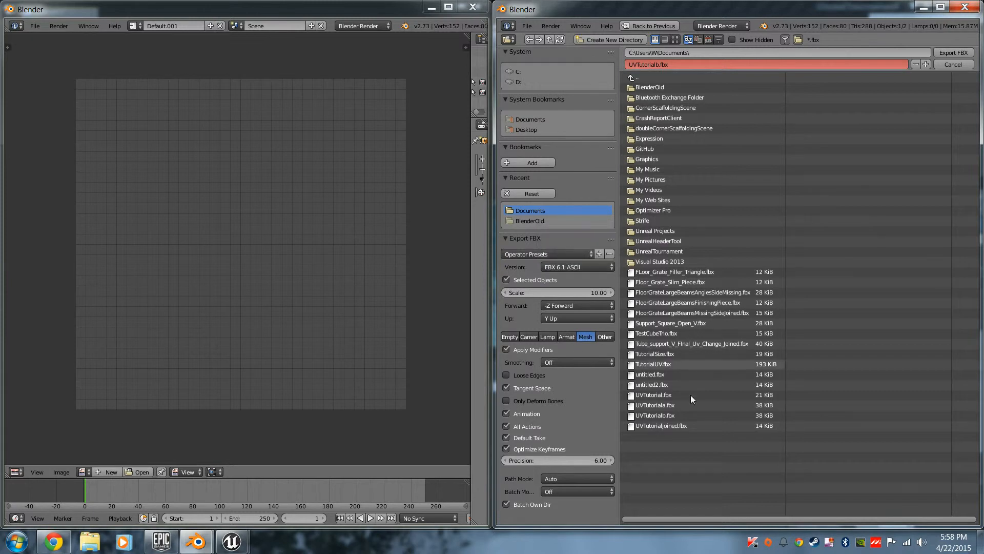
click(671, 405)
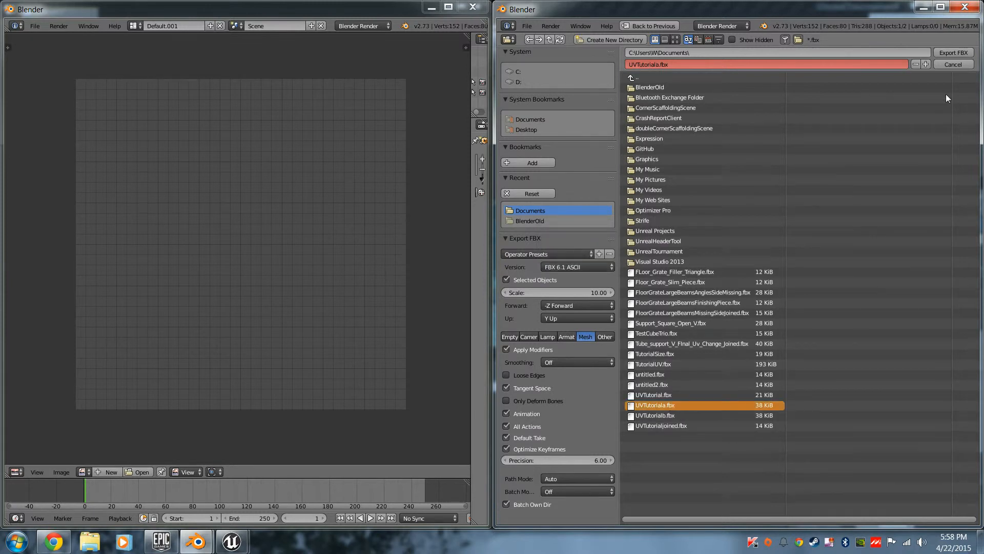
click(963, 53)
Step: Return to the Unreal Editor, snap the viewport window to the other half of the screen and reimport the UVTutoriala mesh
click(923, 8)
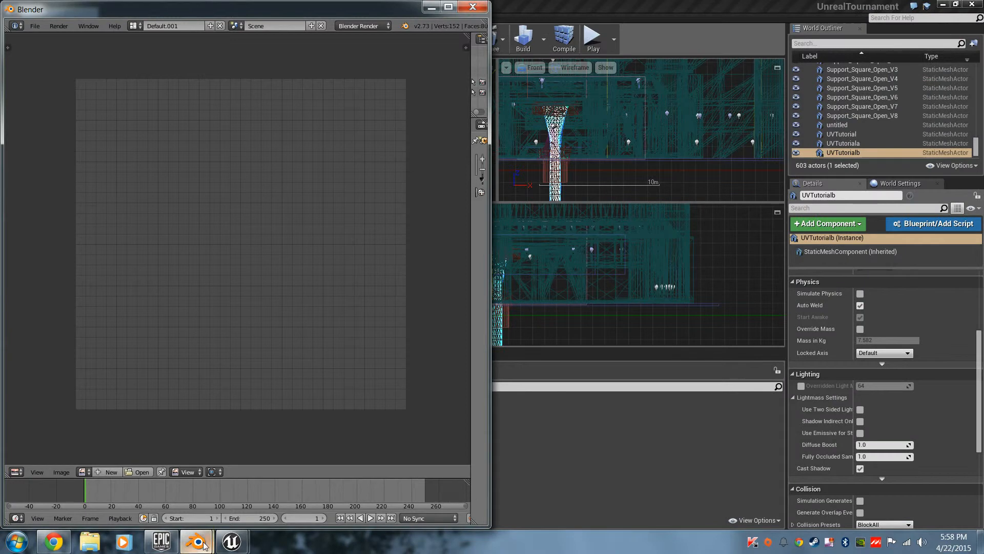
mouse_move(231, 542)
click(164, 469)
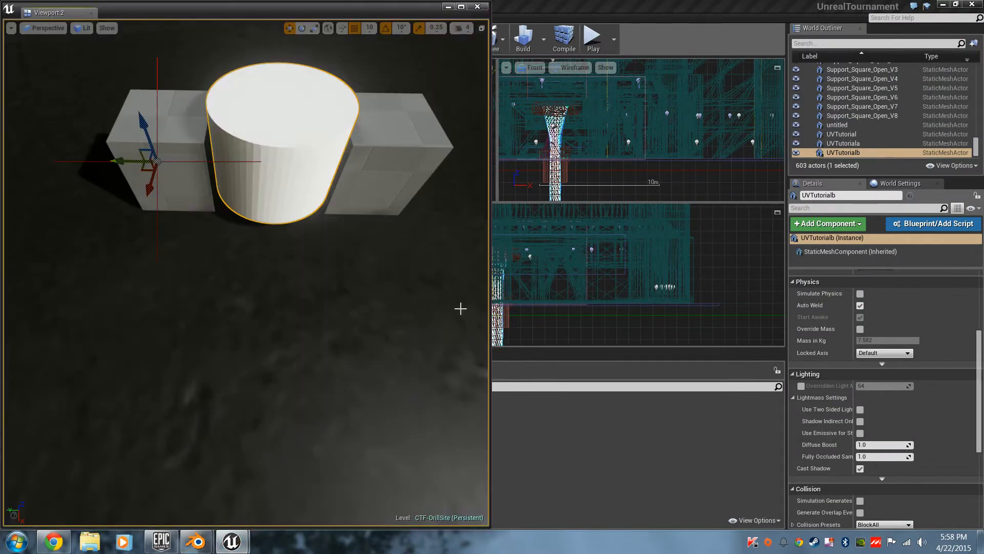
drag(349, 17, 841, 17)
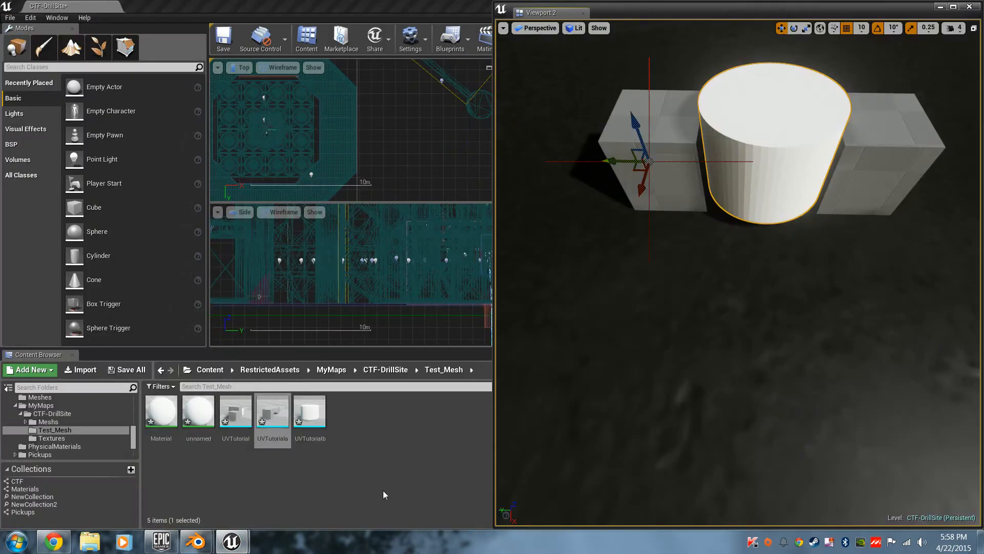
right_click(268, 417)
click(302, 255)
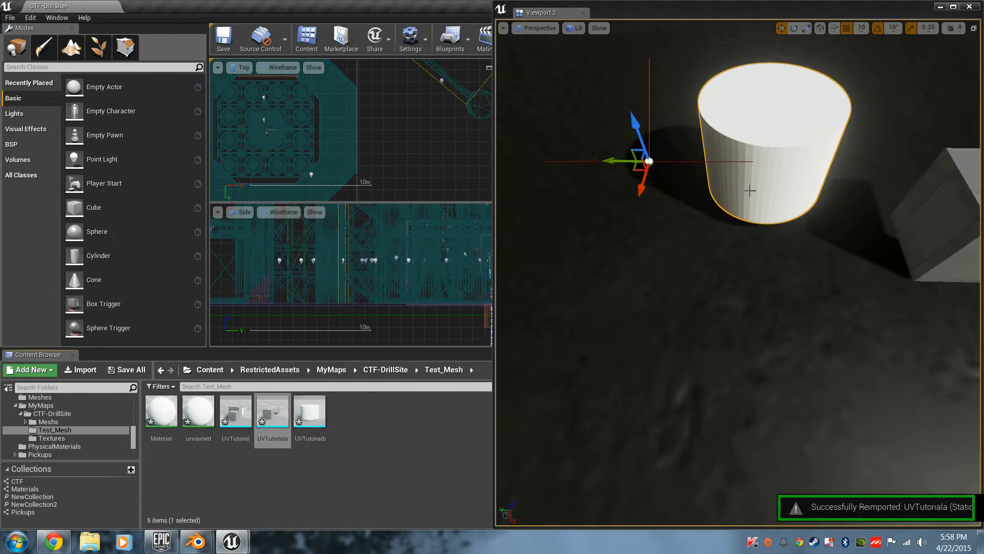
Step: Move the reimported UVTutoriala cubes back into line so that they flank the UVTutorialb cylinder
right_drag(772, 308, 713, 326)
click(821, 284)
drag(847, 210, 733, 167)
click(819, 166)
right_drag(819, 167, 843, 238)
click(594, 321)
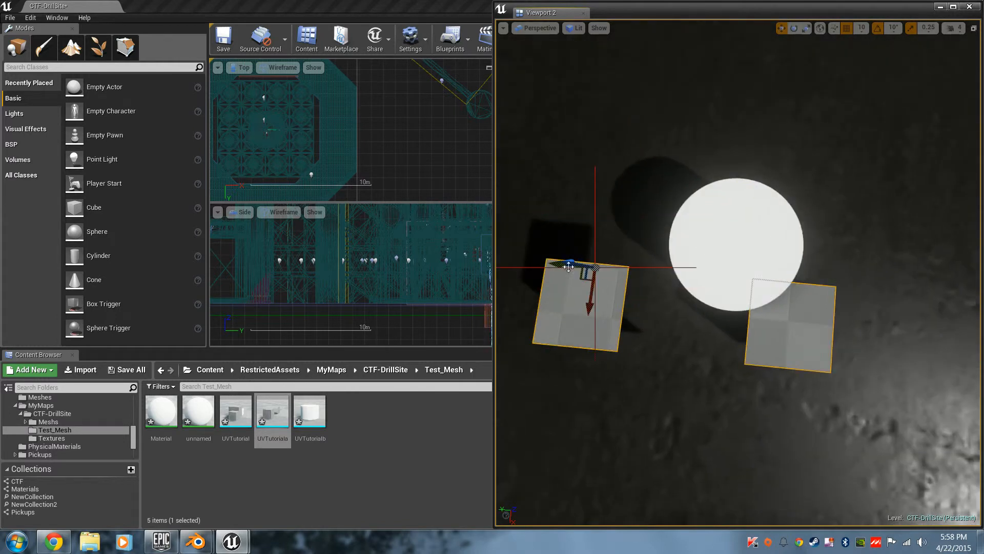
drag(576, 265, 617, 267)
drag(621, 302, 639, 249)
Step: Select the UVTutorialb cylinder and check its fit between the two cubes from above and from the front
click(722, 247)
click(665, 257)
click(701, 250)
right_drag(702, 250, 715, 192)
key(w)
key(s)
click(902, 180)
click(850, 171)
Step: Move the viewport window aside to review the selected cylinder's transform and material details, and snap it back to half the screen
drag(764, 15, 367, 80)
scroll(949, 389, up, 4)
scroll(949, 388, up, 3)
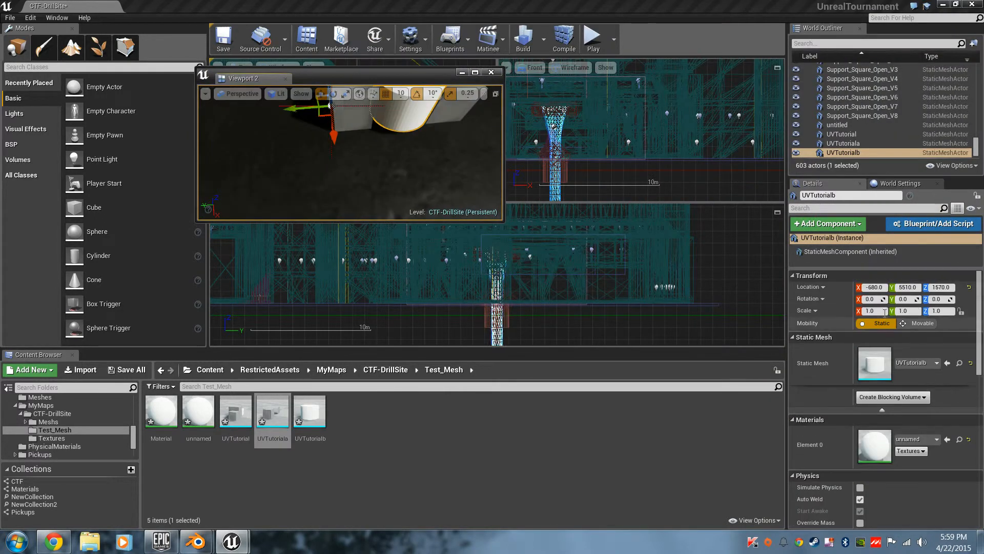
drag(420, 84, 981, 194)
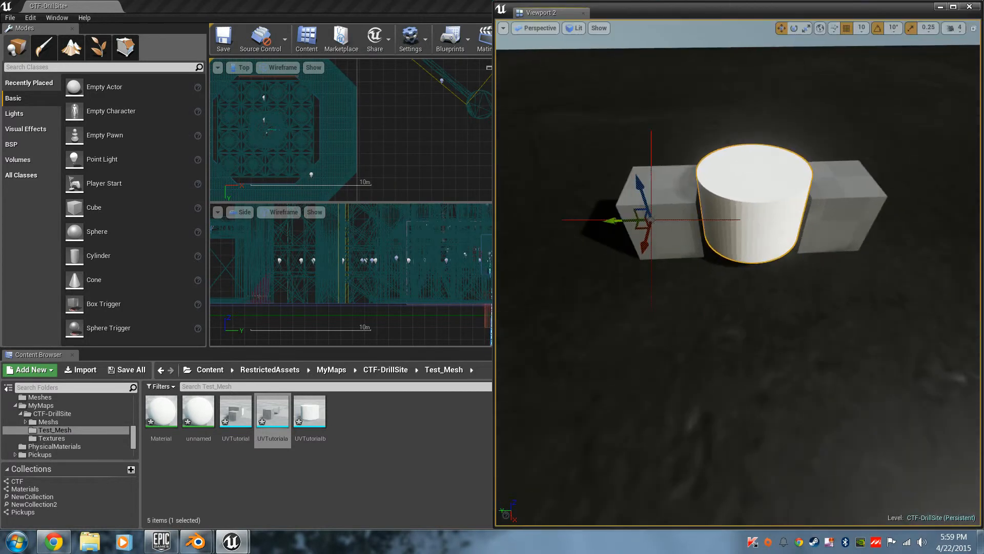
click(365, 435)
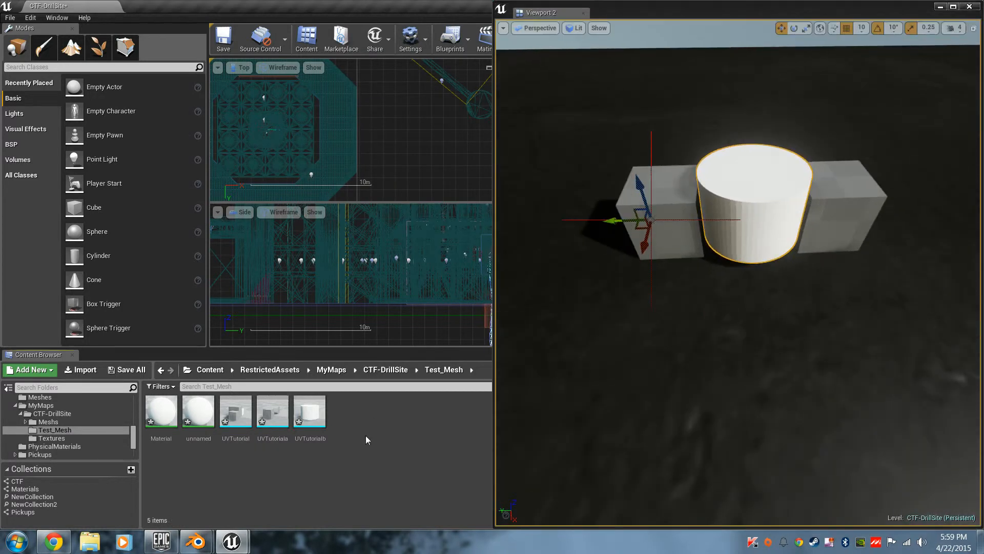
Step: Open the UVTutorialb mesh from the Test_Mesh folder for editing in the Static Mesh Editor
click(939, 7)
click(310, 411)
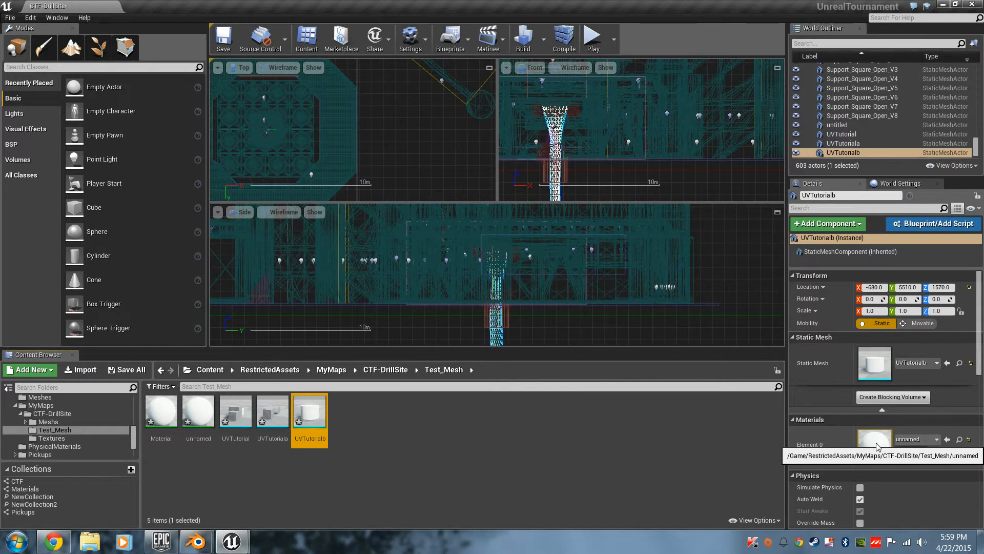
scroll(875, 445, down, 2)
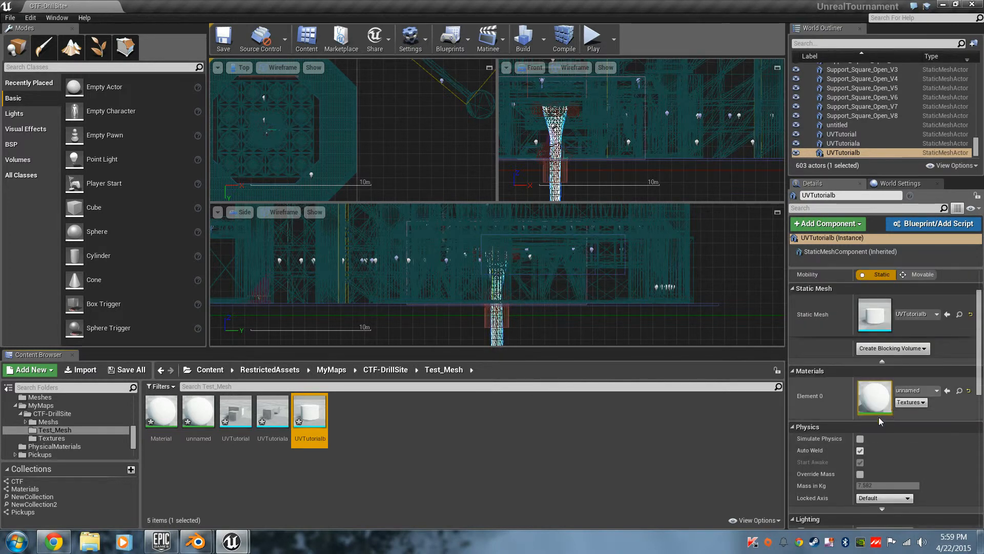
right_click(313, 413)
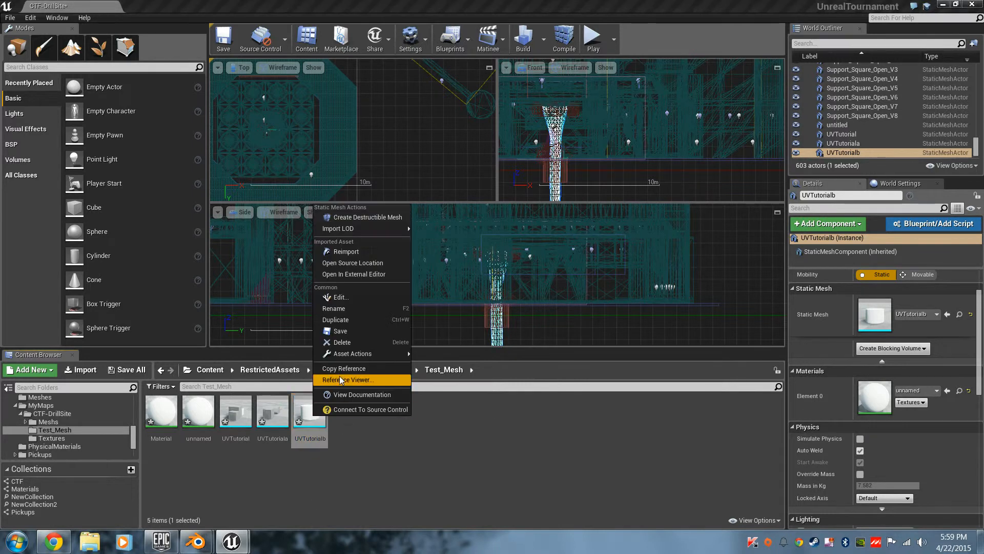
click(340, 297)
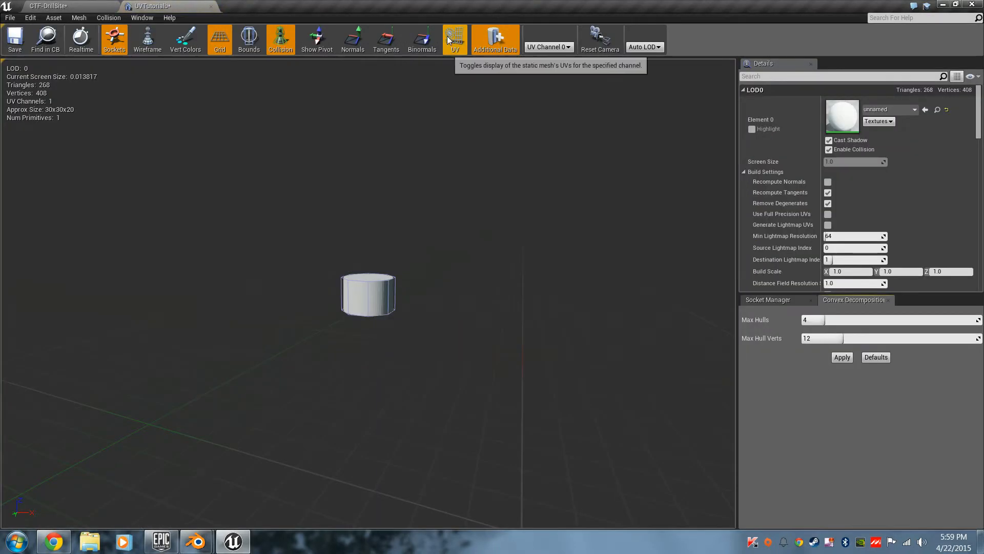
Step: Generate convex decomposition collision for the cylinder with 4 max hulls and 12 max hull verts, and inspect it around the mesh
click(833, 356)
right_drag(490, 303, 456, 328)
key(w)
key(s)
right_drag(484, 161, 483, 236)
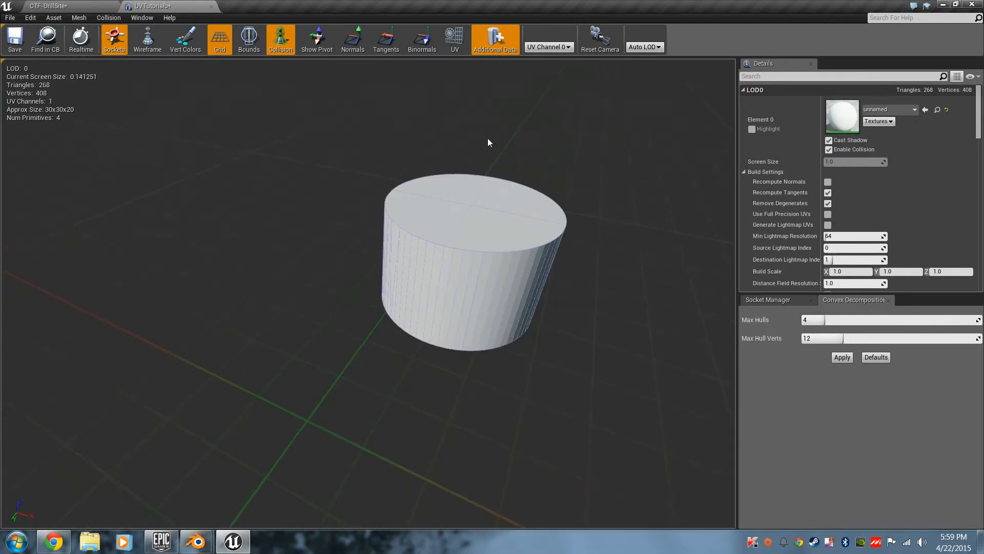
Step: Display the cylinder's UV channel 0 layout, close the mesh editor and return to the level viewport
click(460, 40)
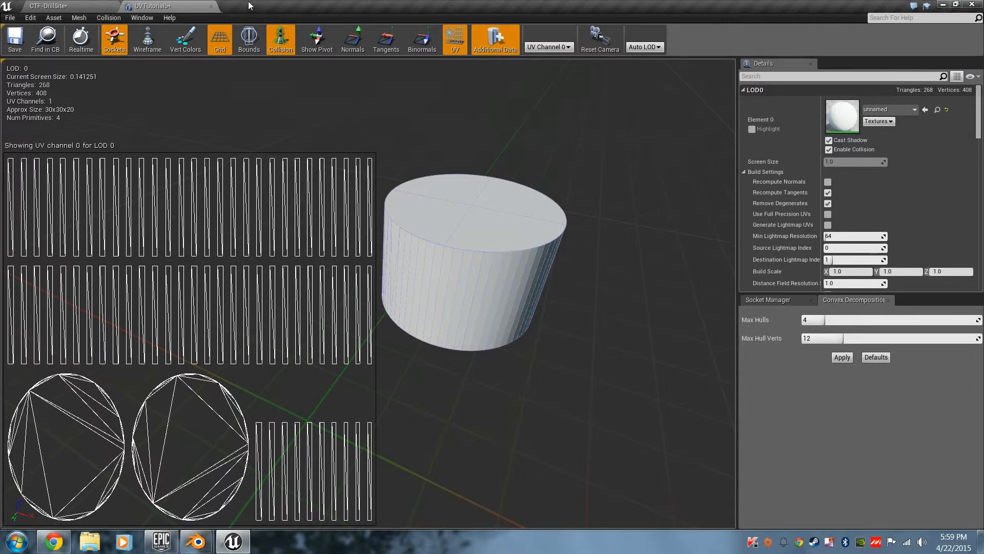
click(211, 6)
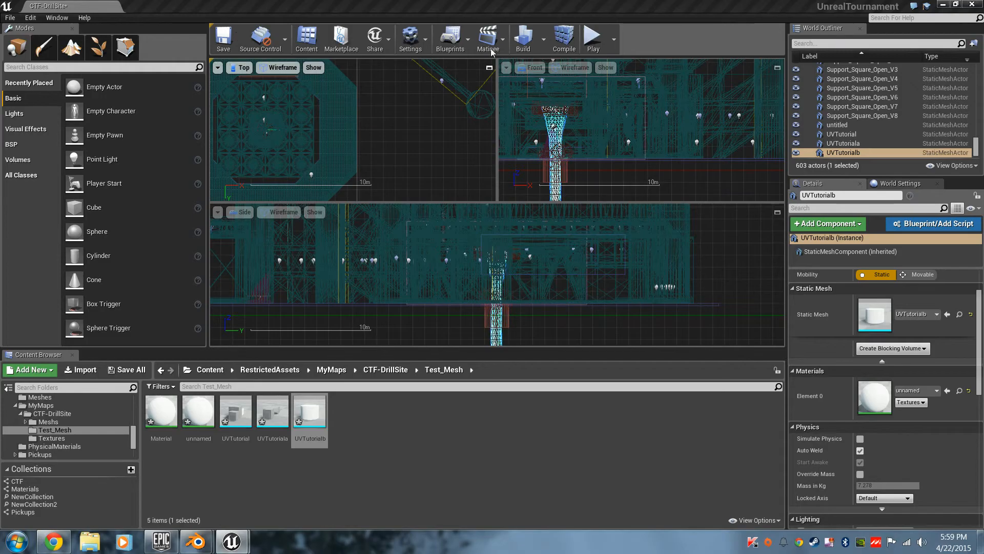
click(304, 485)
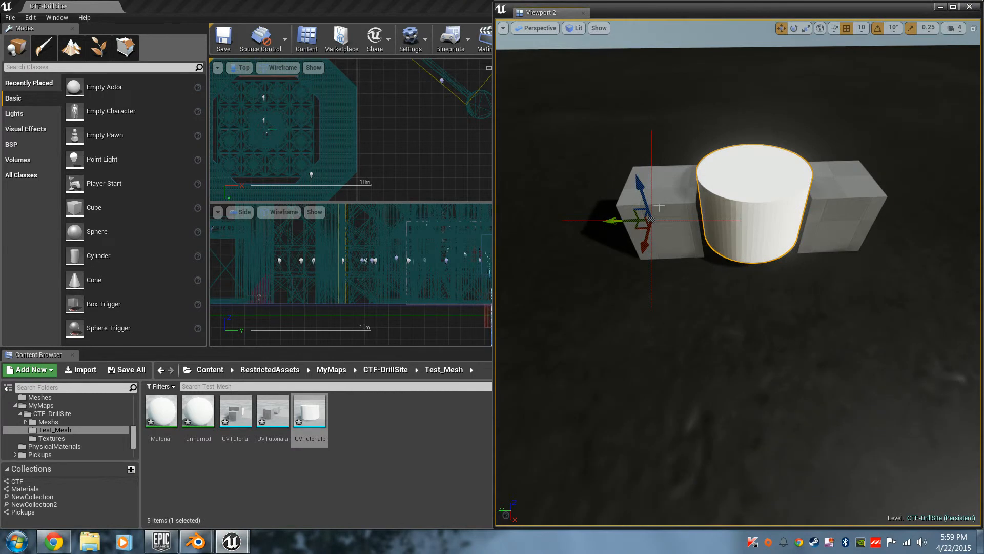
Step: Add the UVTutoriala cubes to the cylinder selection and group the meshes
ctrl+click(660, 210)
key(e)
key(w)
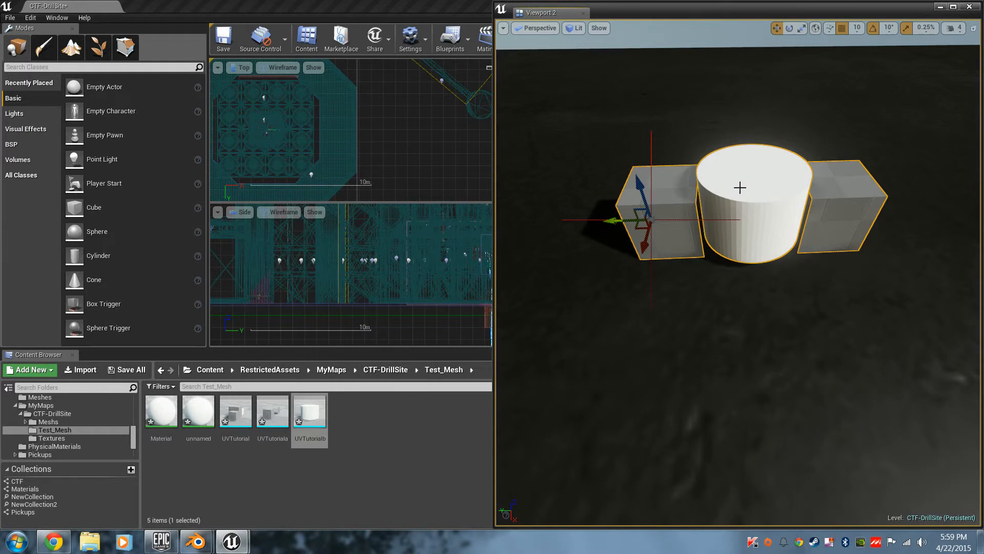
key(e)
key(r)
key(w)
right_click(740, 187)
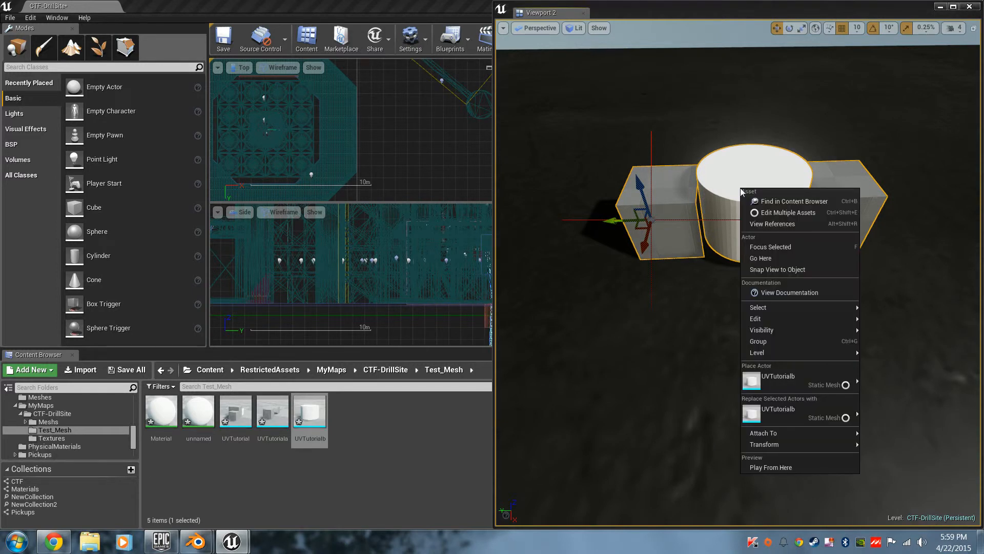
click(771, 341)
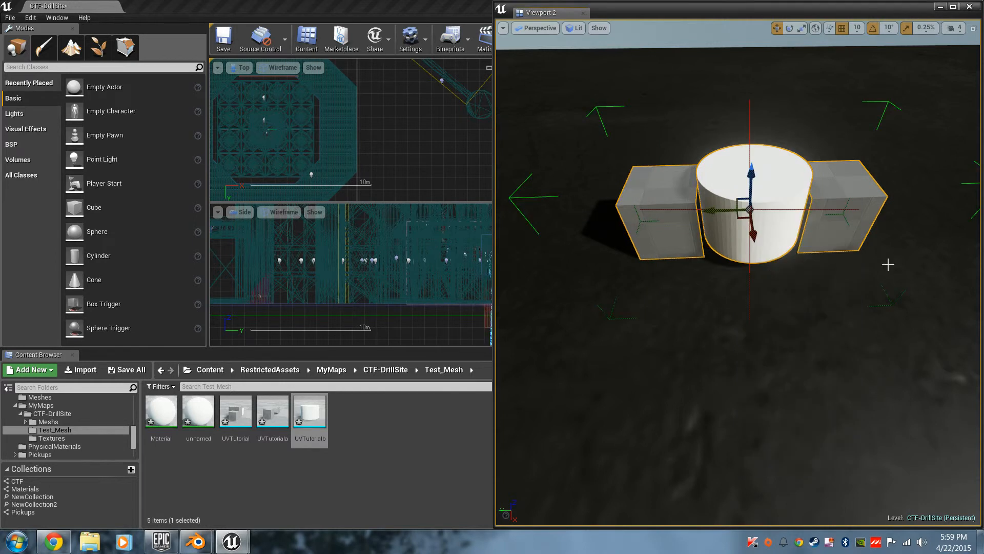
Step: Move the grouped meshes along the red axis and inspect the group from several sides
mouse_move(751, 177)
mouse_down()
mouse_move(751, 145)
mouse_move(751, 177)
mouse_up()
drag(752, 231, 754, 255)
right_drag(755, 256, 831, 210)
right_drag(826, 349, 856, 351)
right_drag(772, 355, 738, 350)
right_drag(780, 319, 799, 315)
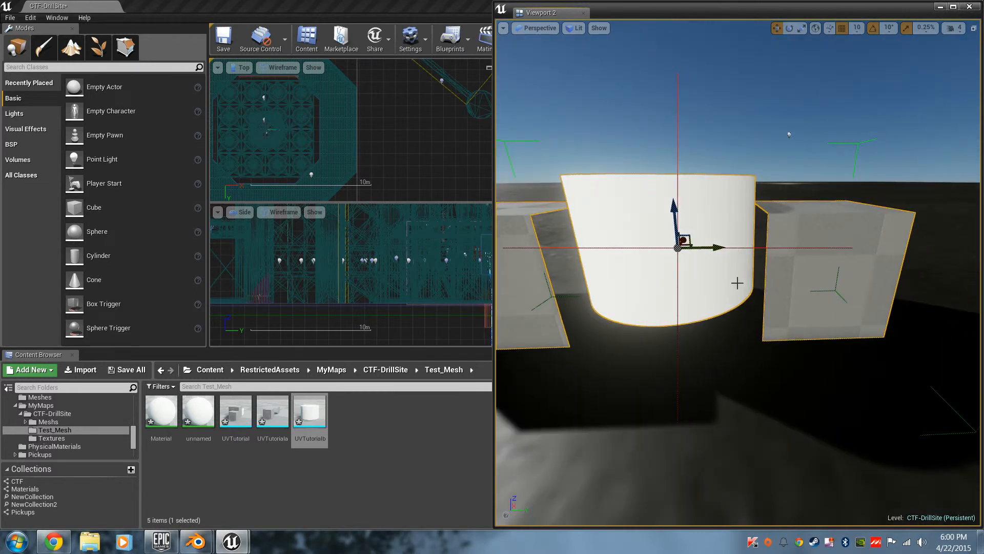
right_drag(731, 283, 500, 330)
key(a)
key(d)
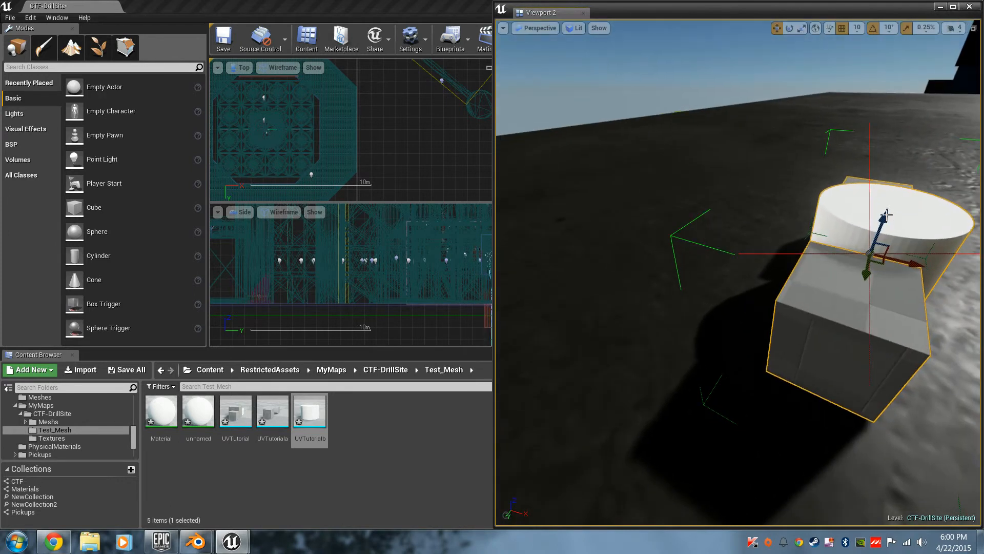
Step: Ungroup the cylinder and cube meshes
right_click(863, 315)
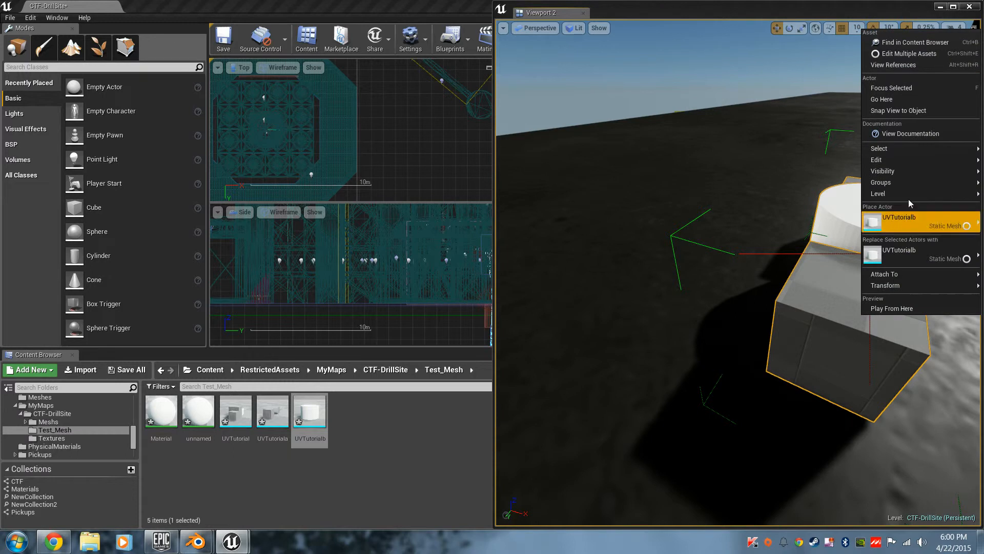
mouse_move(911, 183)
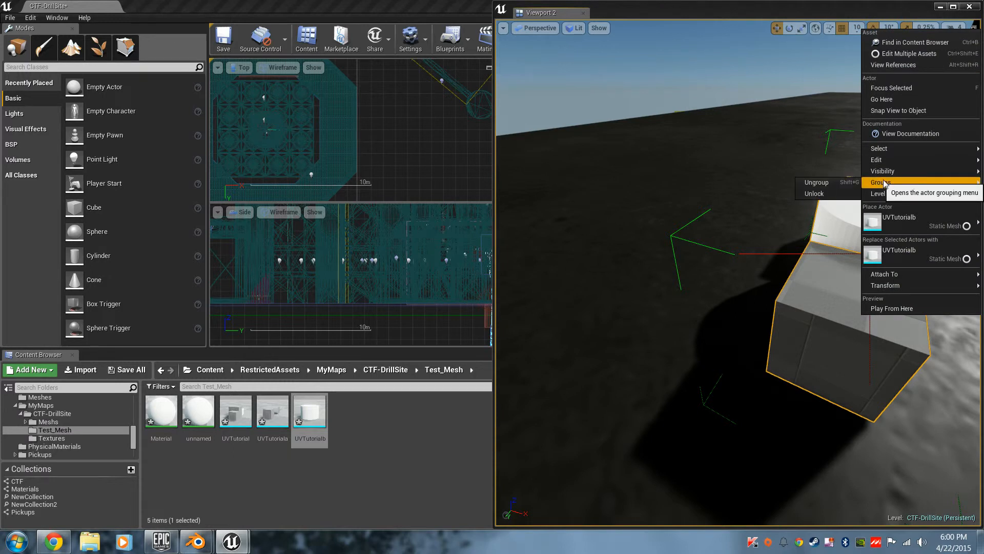
click(823, 183)
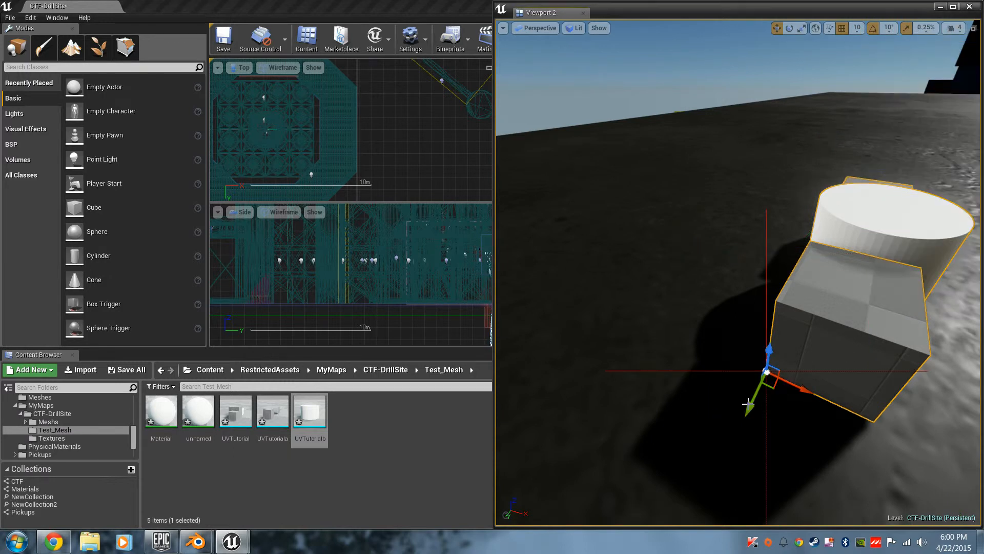
right_drag(749, 403, 898, 213)
drag(840, 152, 738, 162)
Step: Examine the cube mesh surfaces up close and the surrounding level meshes in the perspective viewport
right_drag(777, 210, 902, 298)
key(w)
right_drag(738, 272, 927, 238)
key(w)
mouse_move(780, 238)
right_down()
mouse_move(738, 241)
mouse_move(754, 231)
mouse_move(801, 246)
mouse_move(792, 256)
mouse_move(781, 243)
right_up()
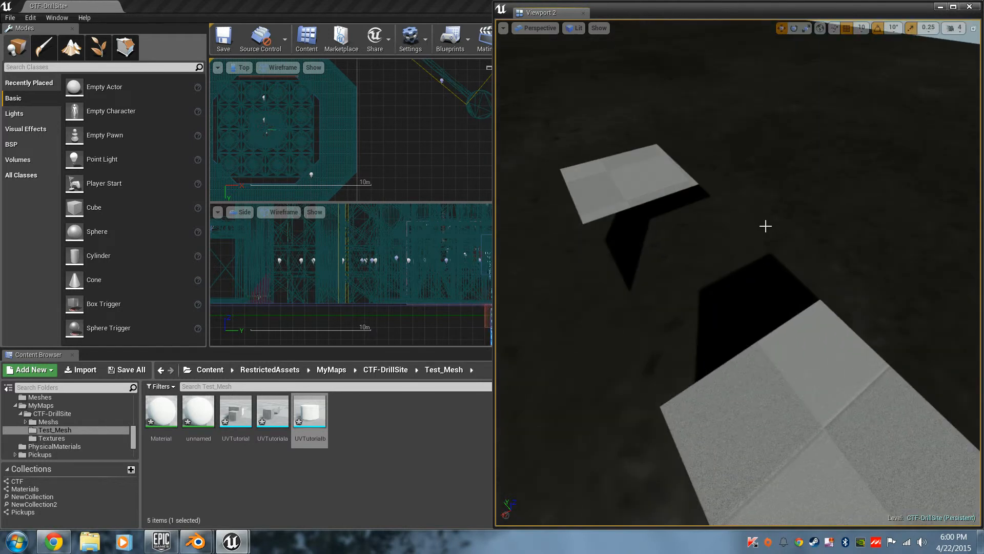
right_drag(771, 226, 752, 402)
Step: Switch the perspective viewport to Unlit view mode and examine the level's modular wall panels and floor pieces
click(575, 28)
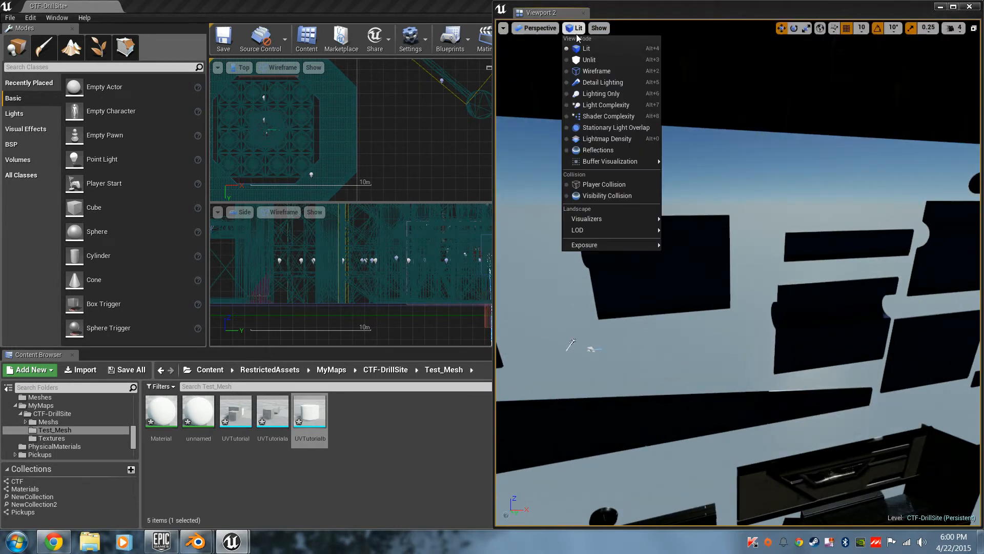
click(602, 57)
right_drag(767, 290, 664, 263)
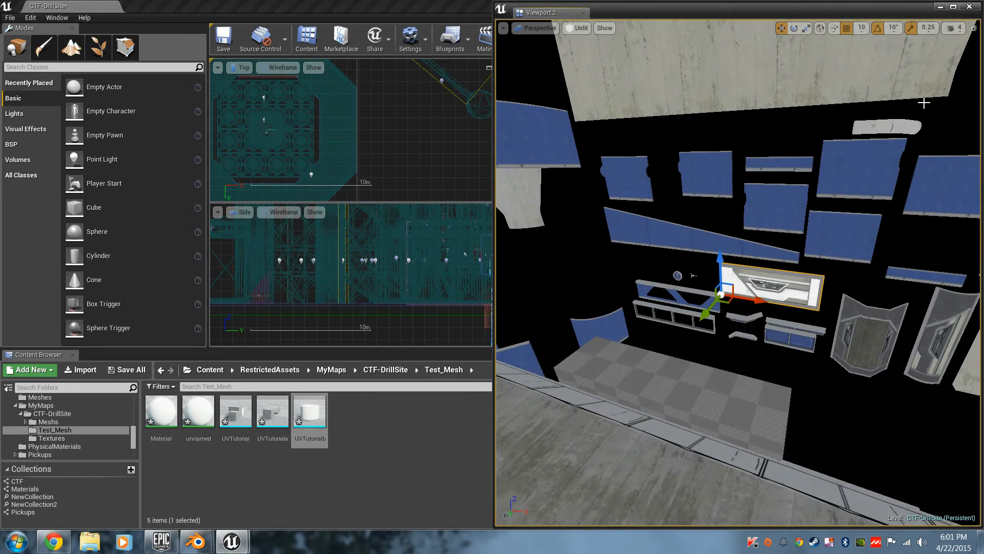
right_drag(875, 143, 871, 144)
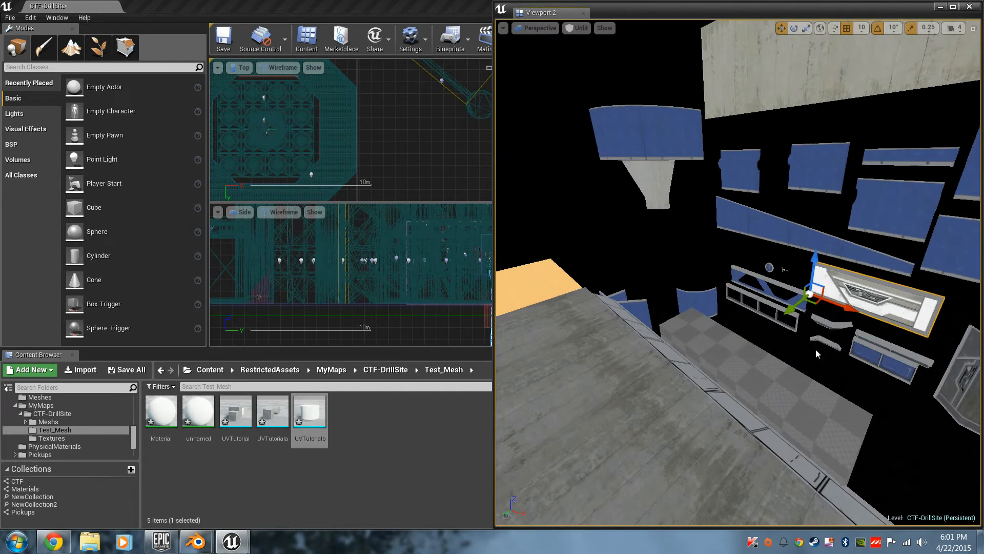
right_drag(816, 350, 825, 377)
right_drag(815, 296, 730, 307)
right_drag(799, 322, 738, 321)
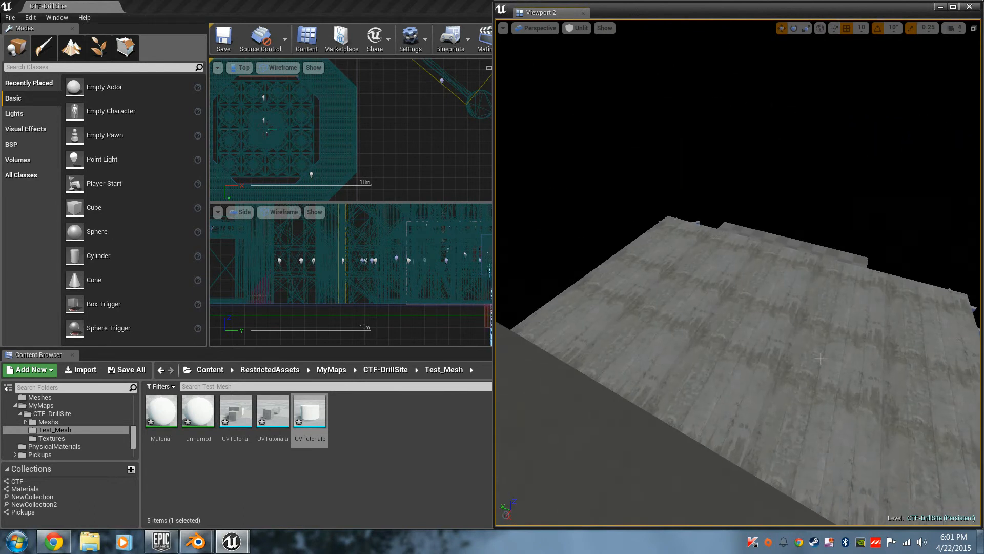
Step: Open the UVTutorialb static mesh for editing, examine its UV channel 0 layout and material options, and close the mesh editor
click(941, 7)
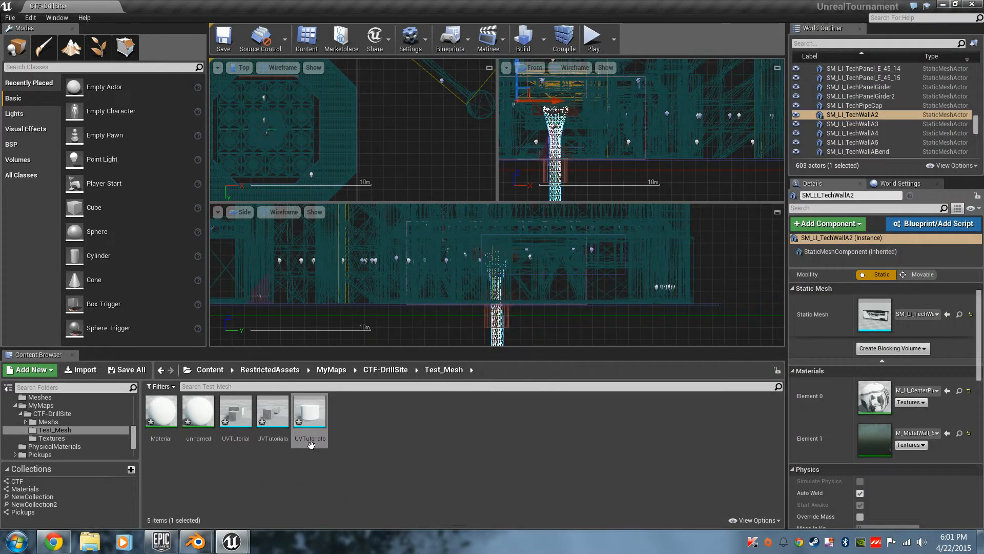
right_click(314, 416)
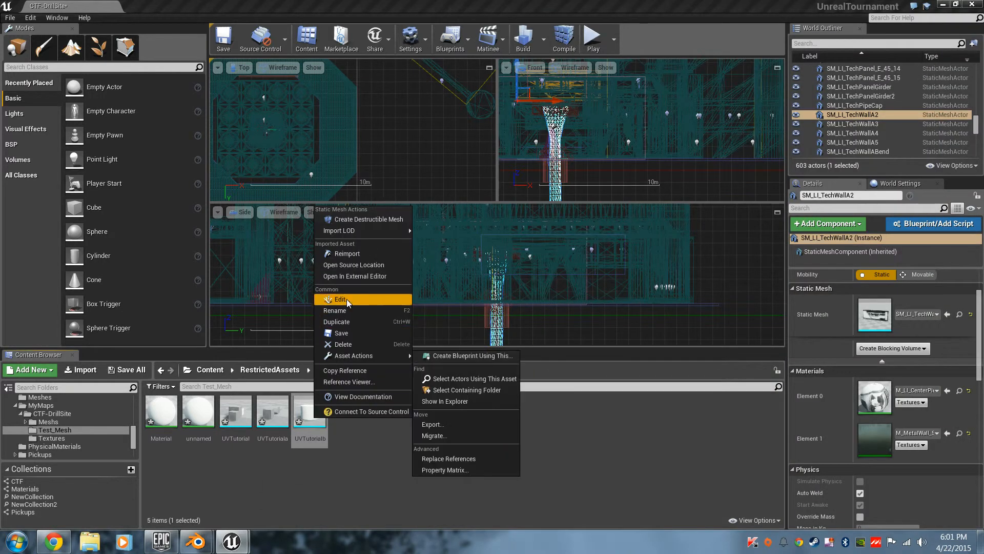
click(346, 299)
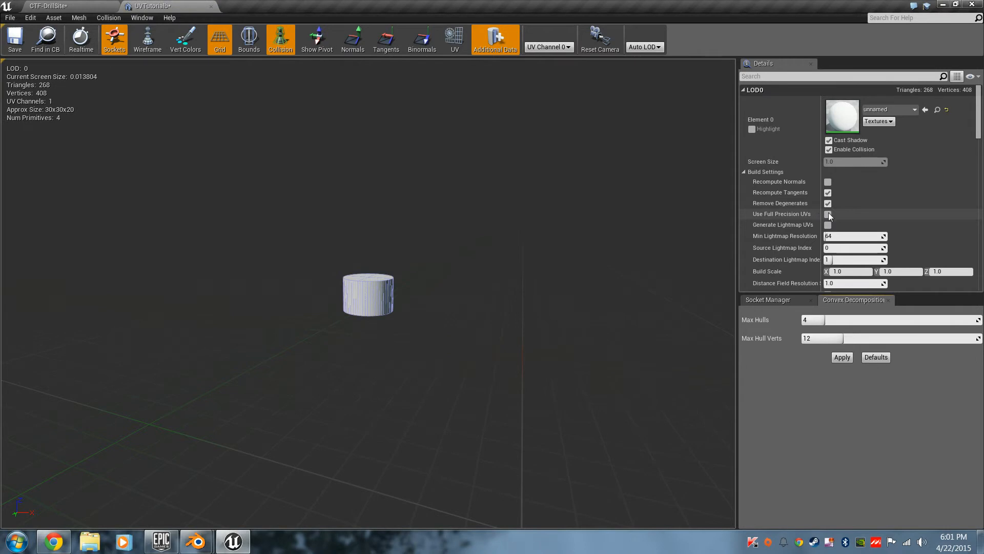
click(446, 39)
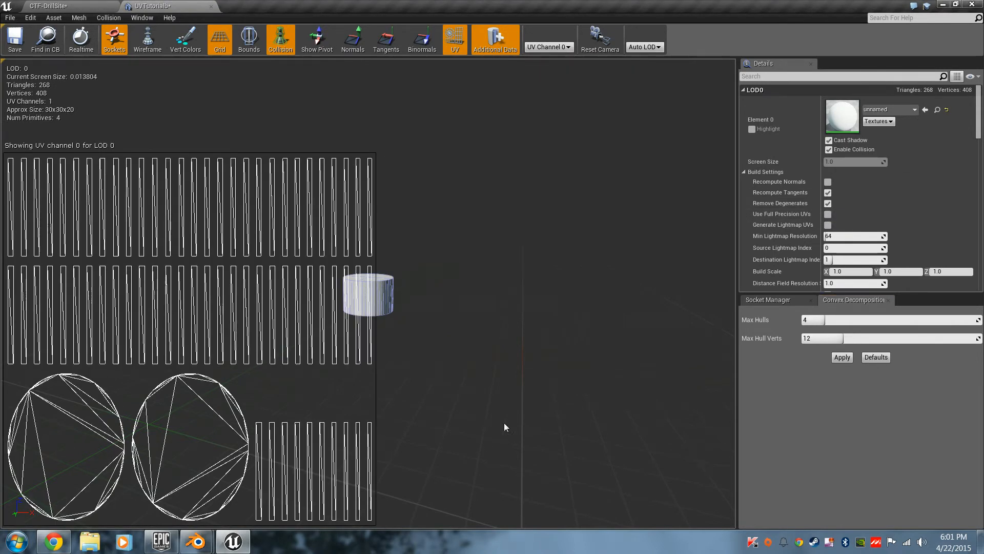
click(887, 110)
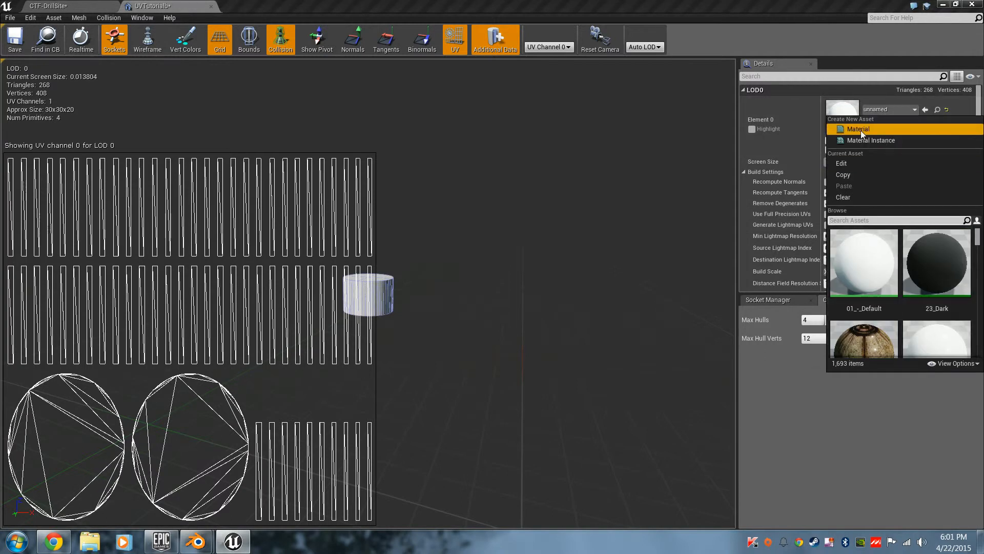
click(588, 256)
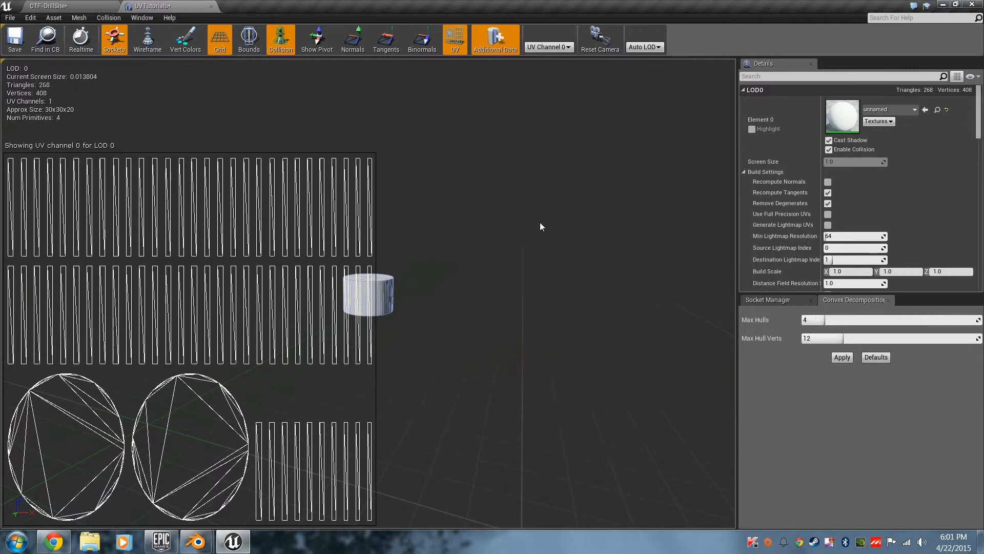
click(211, 7)
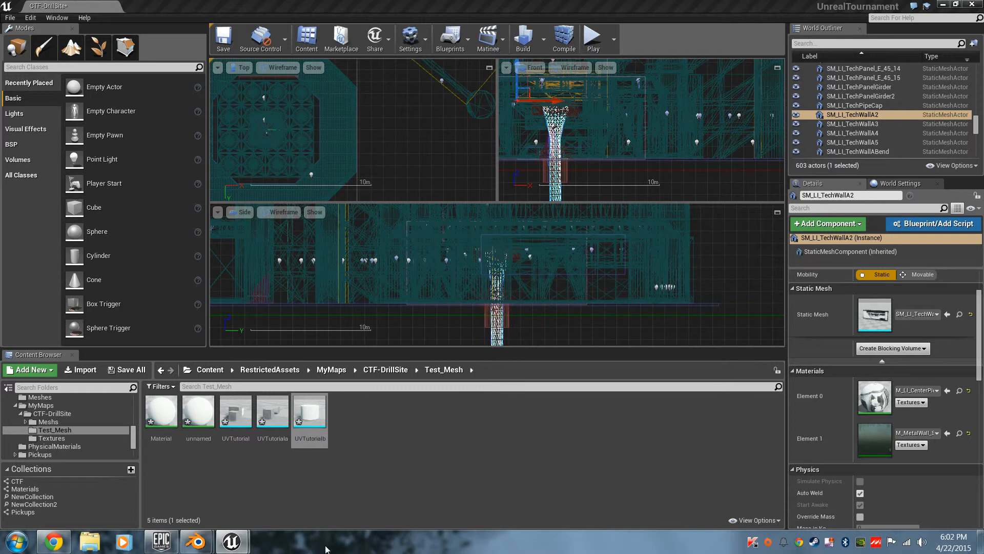
Step: Switch to Blender's maximized 3D view window and add a second UV map to the Cube.002 mesh
mouse_move(206, 548)
click(204, 491)
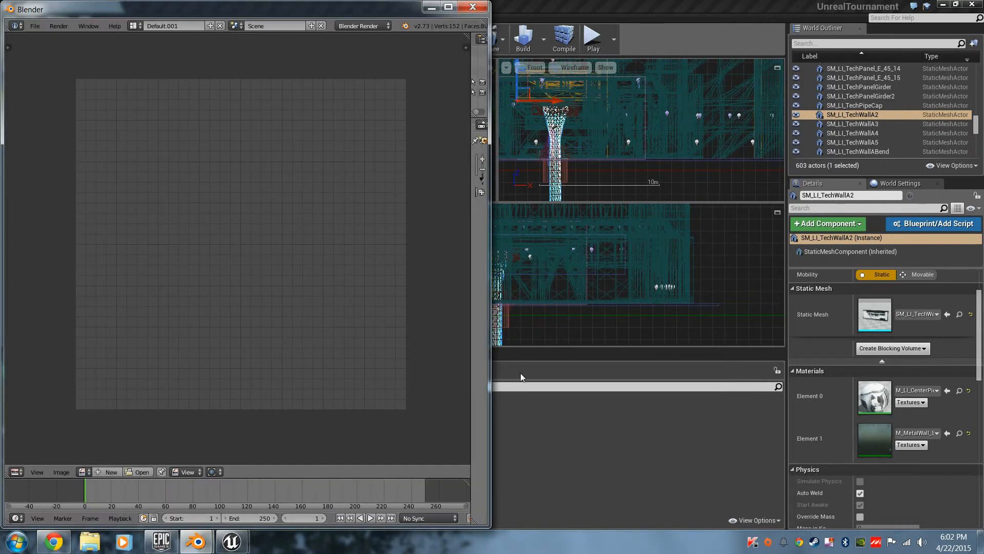
click(143, 488)
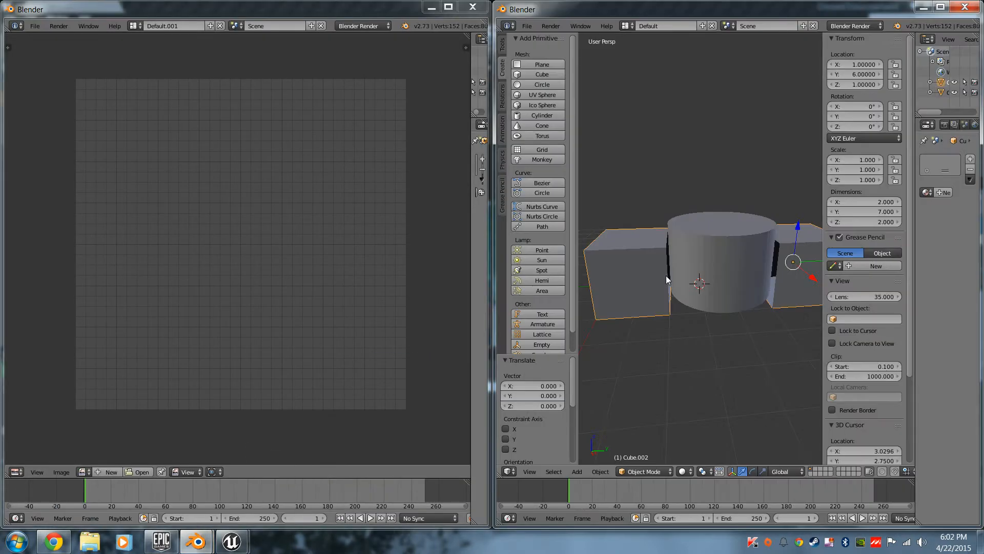
mouse_move(684, 325)
middle_down()
mouse_move(734, 308)
mouse_move(622, 349)
mouse_move(753, 351)
mouse_move(612, 312)
mouse_move(718, 325)
mouse_move(670, 339)
middle_up()
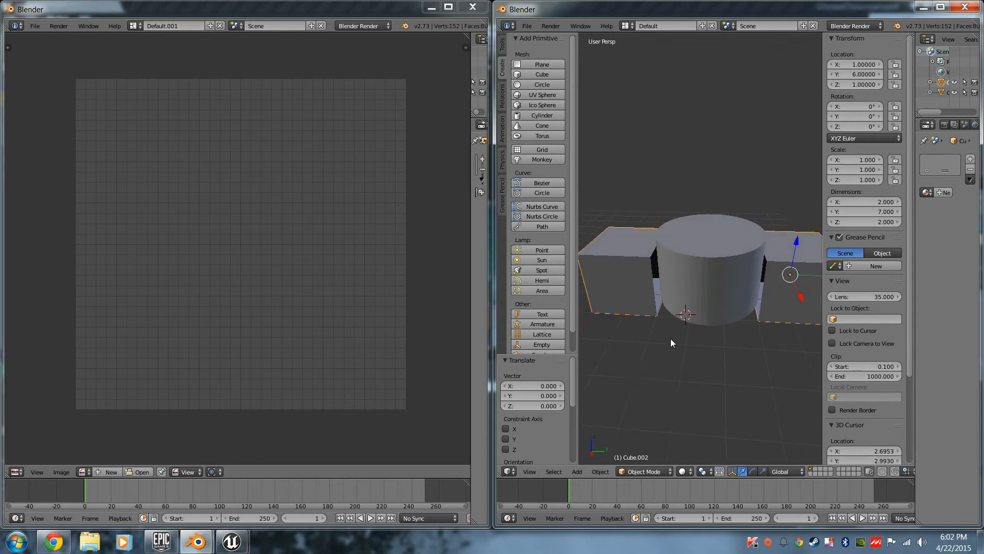
double_click(845, 11)
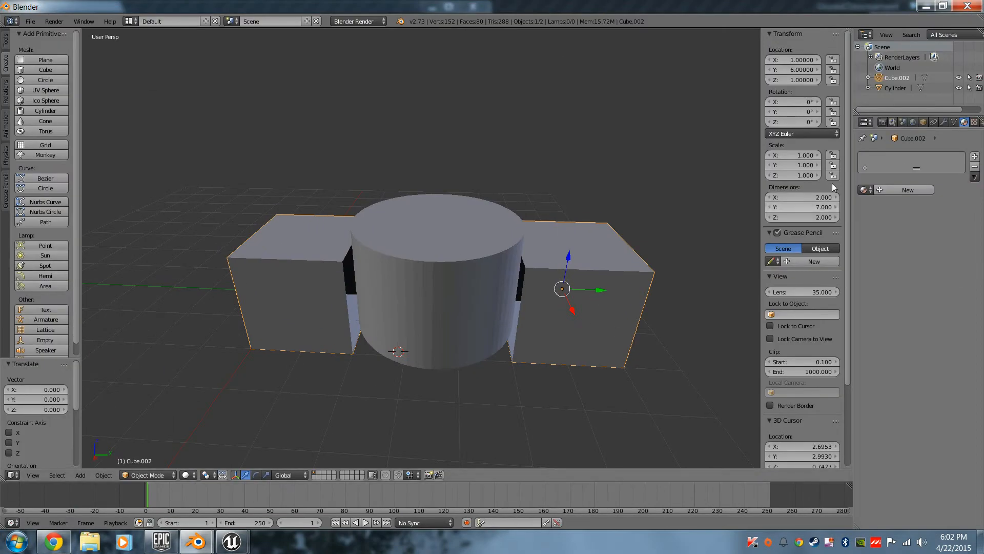
click(954, 122)
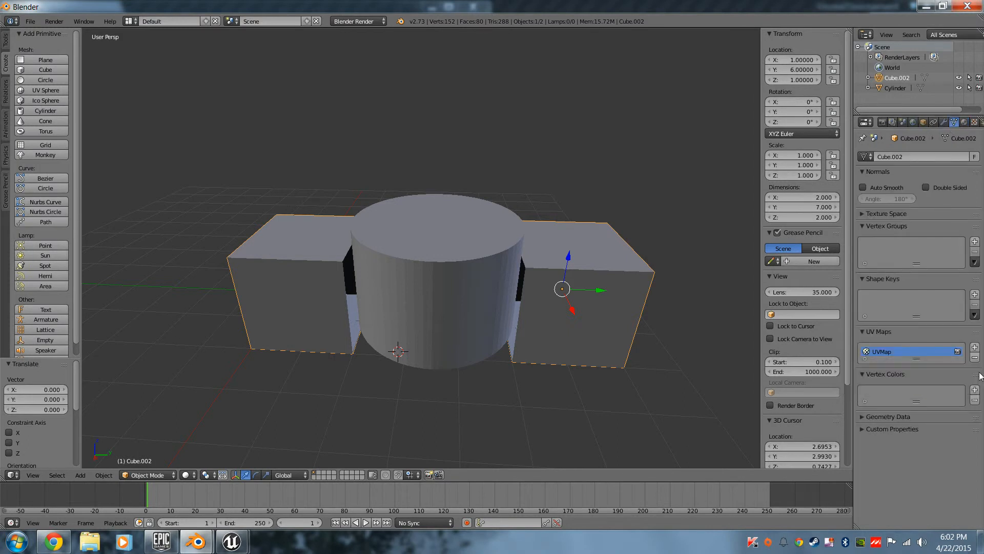
click(975, 348)
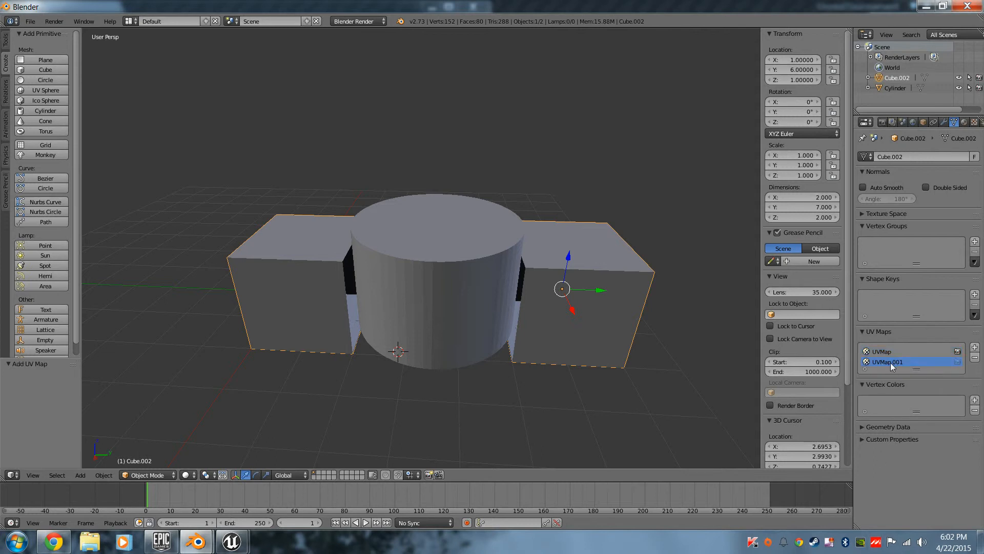
Step: Select the cylinder mesh to work on its UV maps
right_click(435, 307)
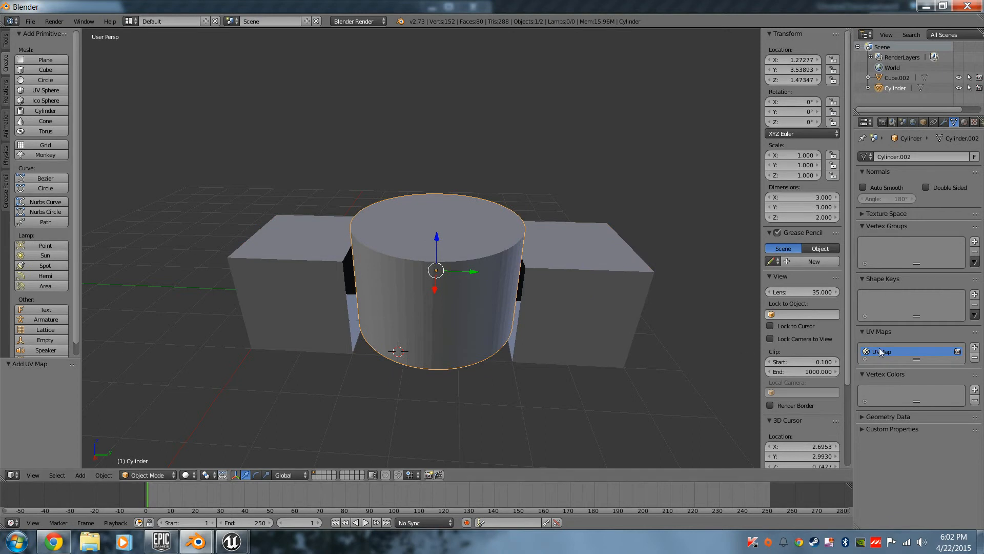